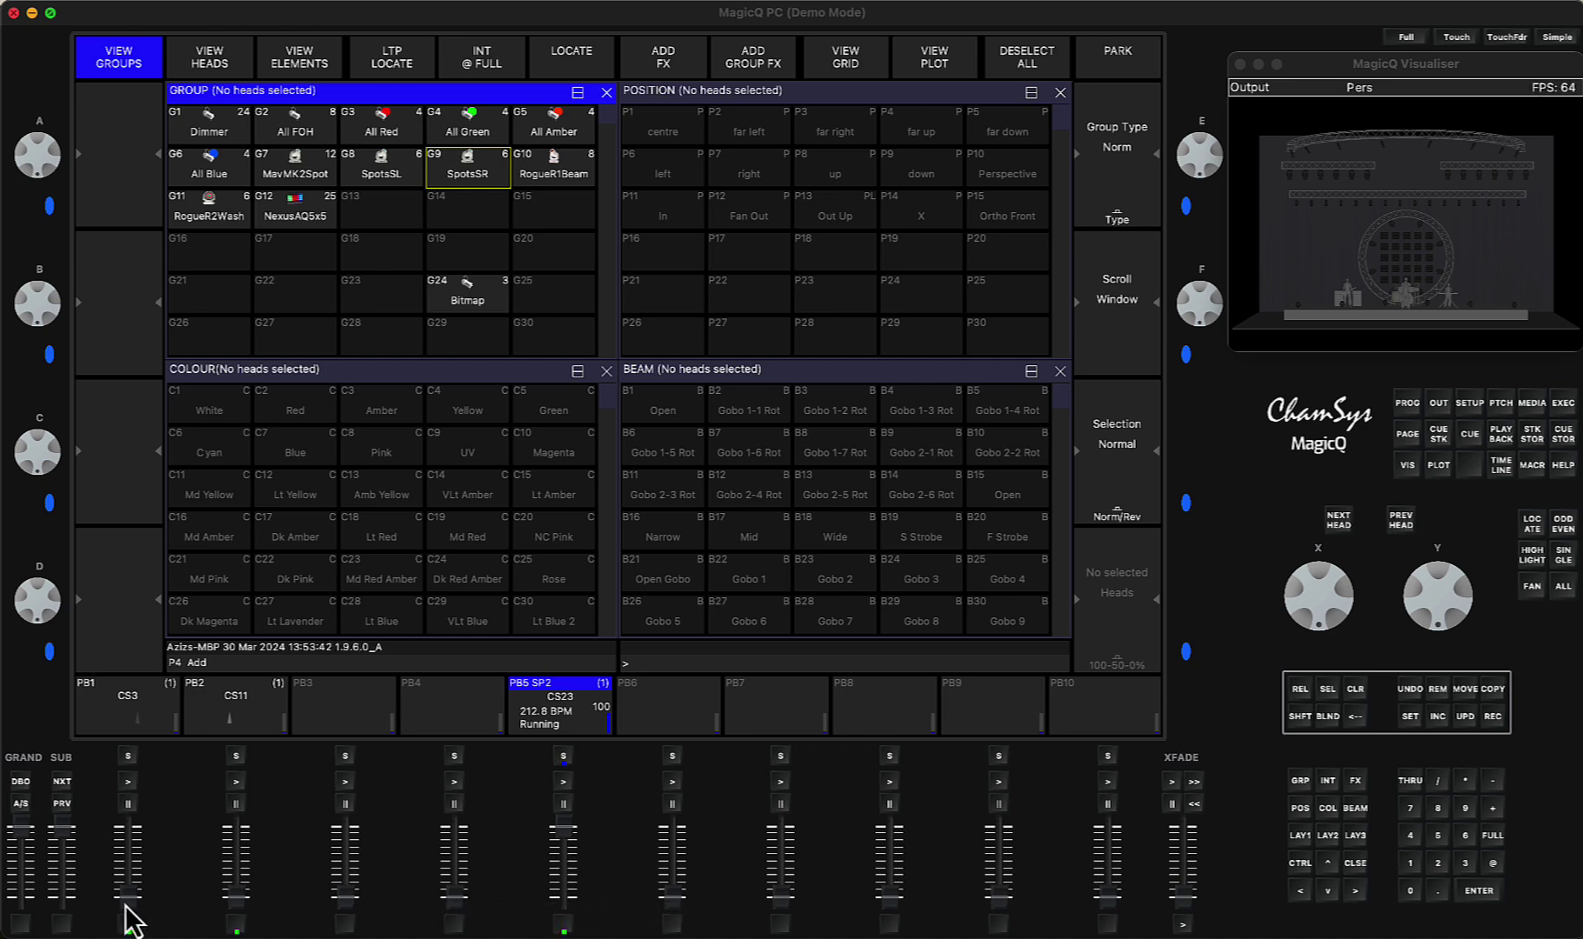
# Step: Raise CS3 on PB1 to full and CS11 on PB2 to about 89, then restart the CS23 effect on PB5
pyautogui.moveTo(127, 903); pyautogui.dragTo(126, 743)
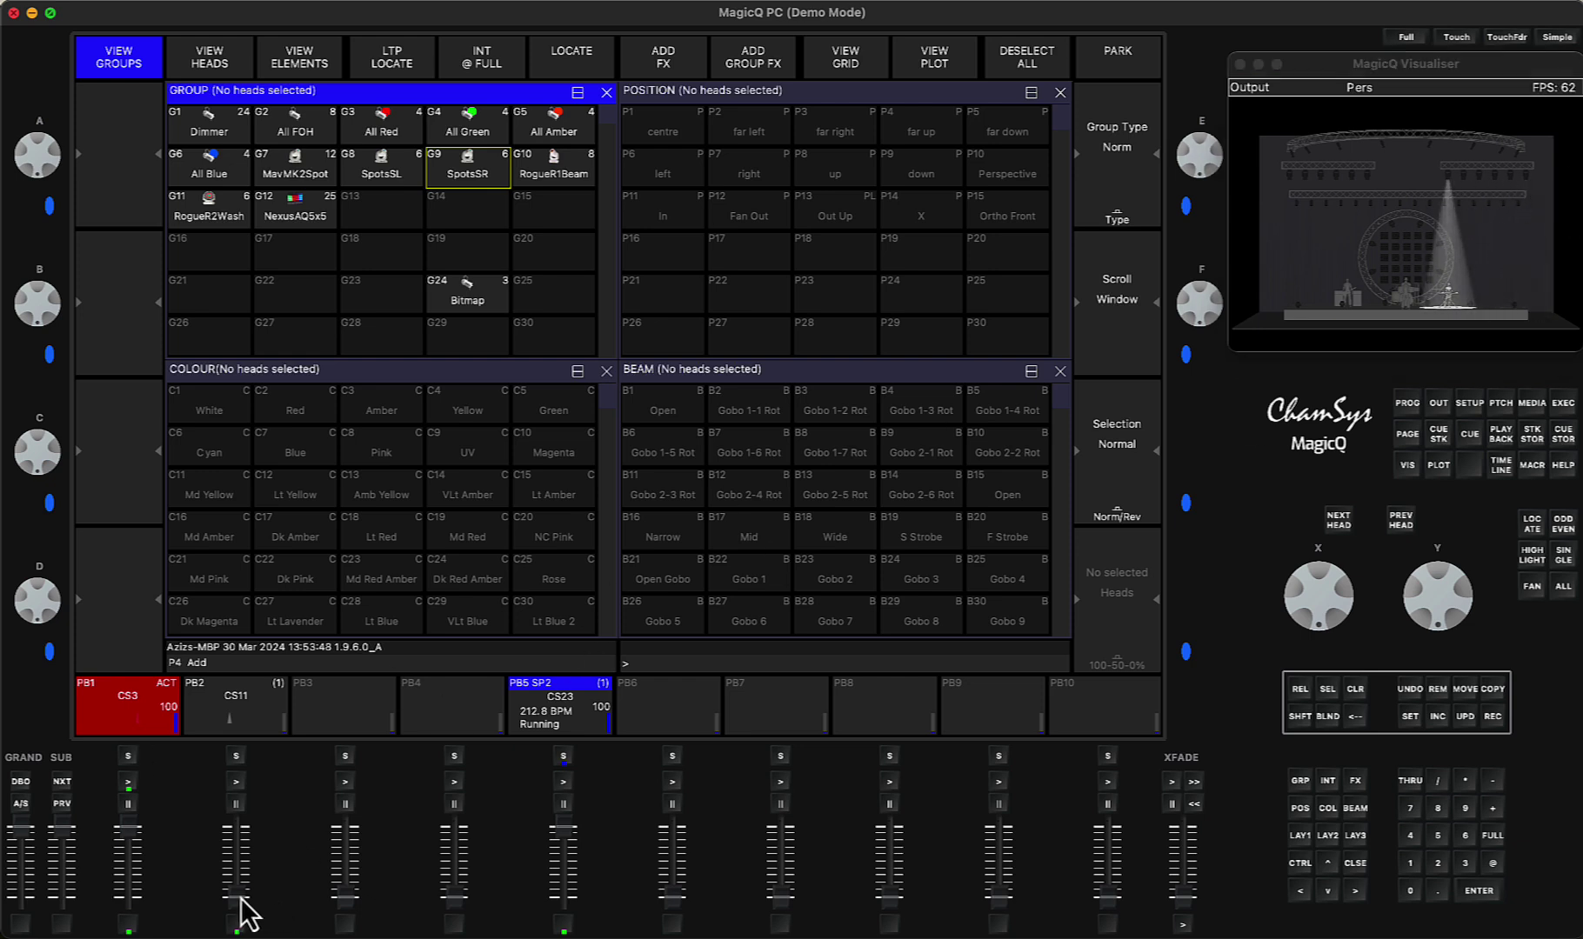
pyautogui.moveTo(242, 900); pyautogui.dragTo(237, 721)
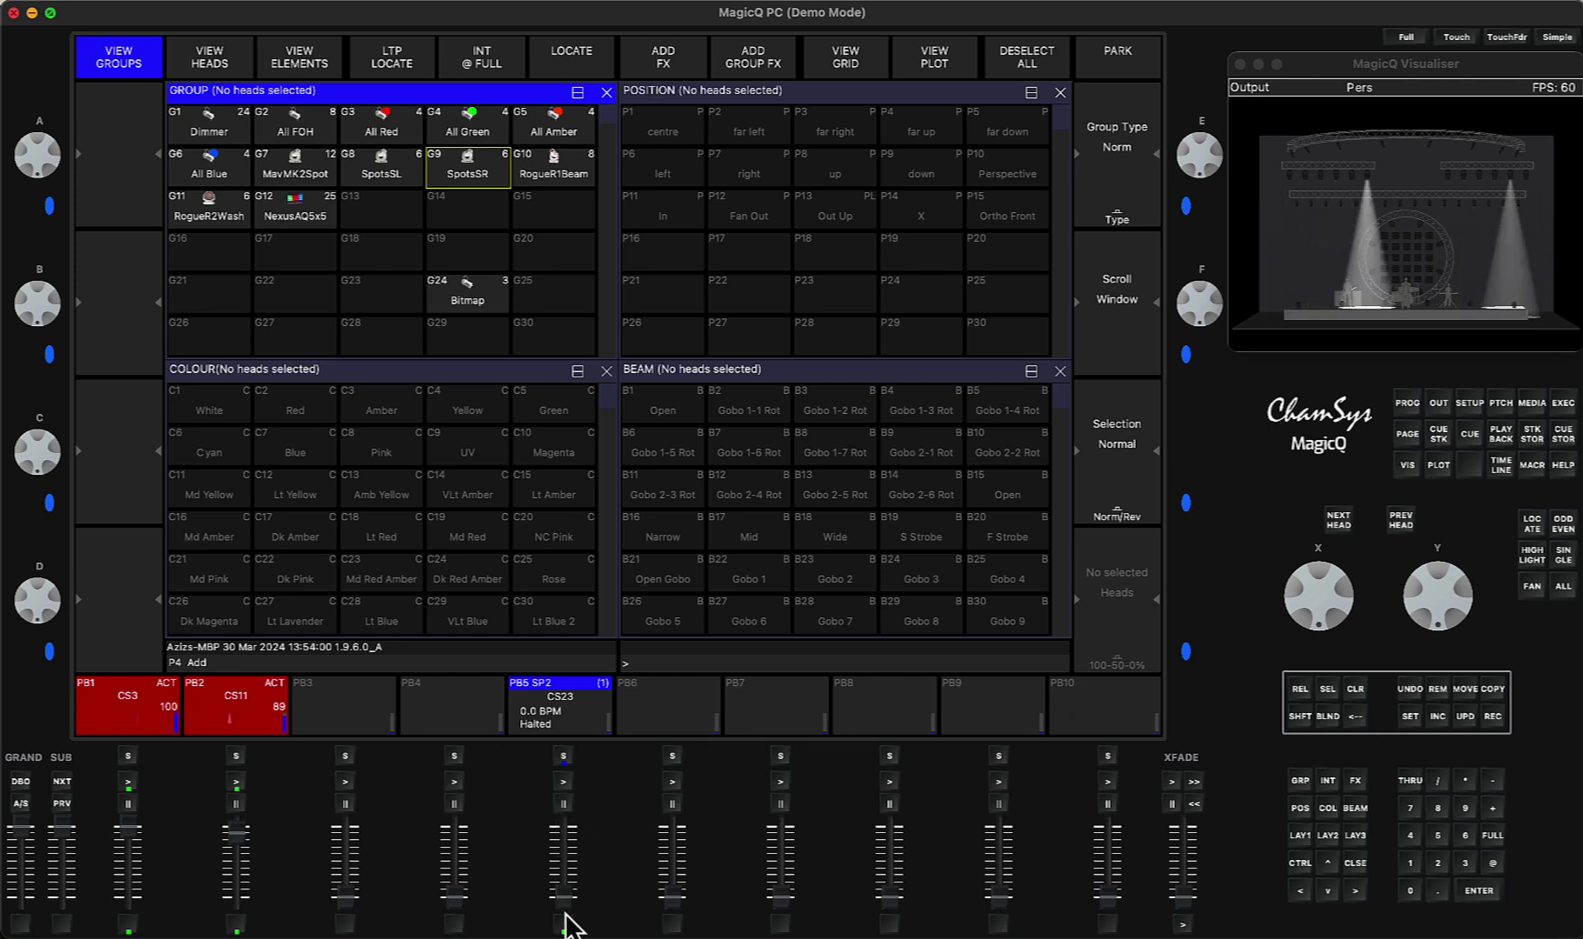
pyautogui.click(567, 780)
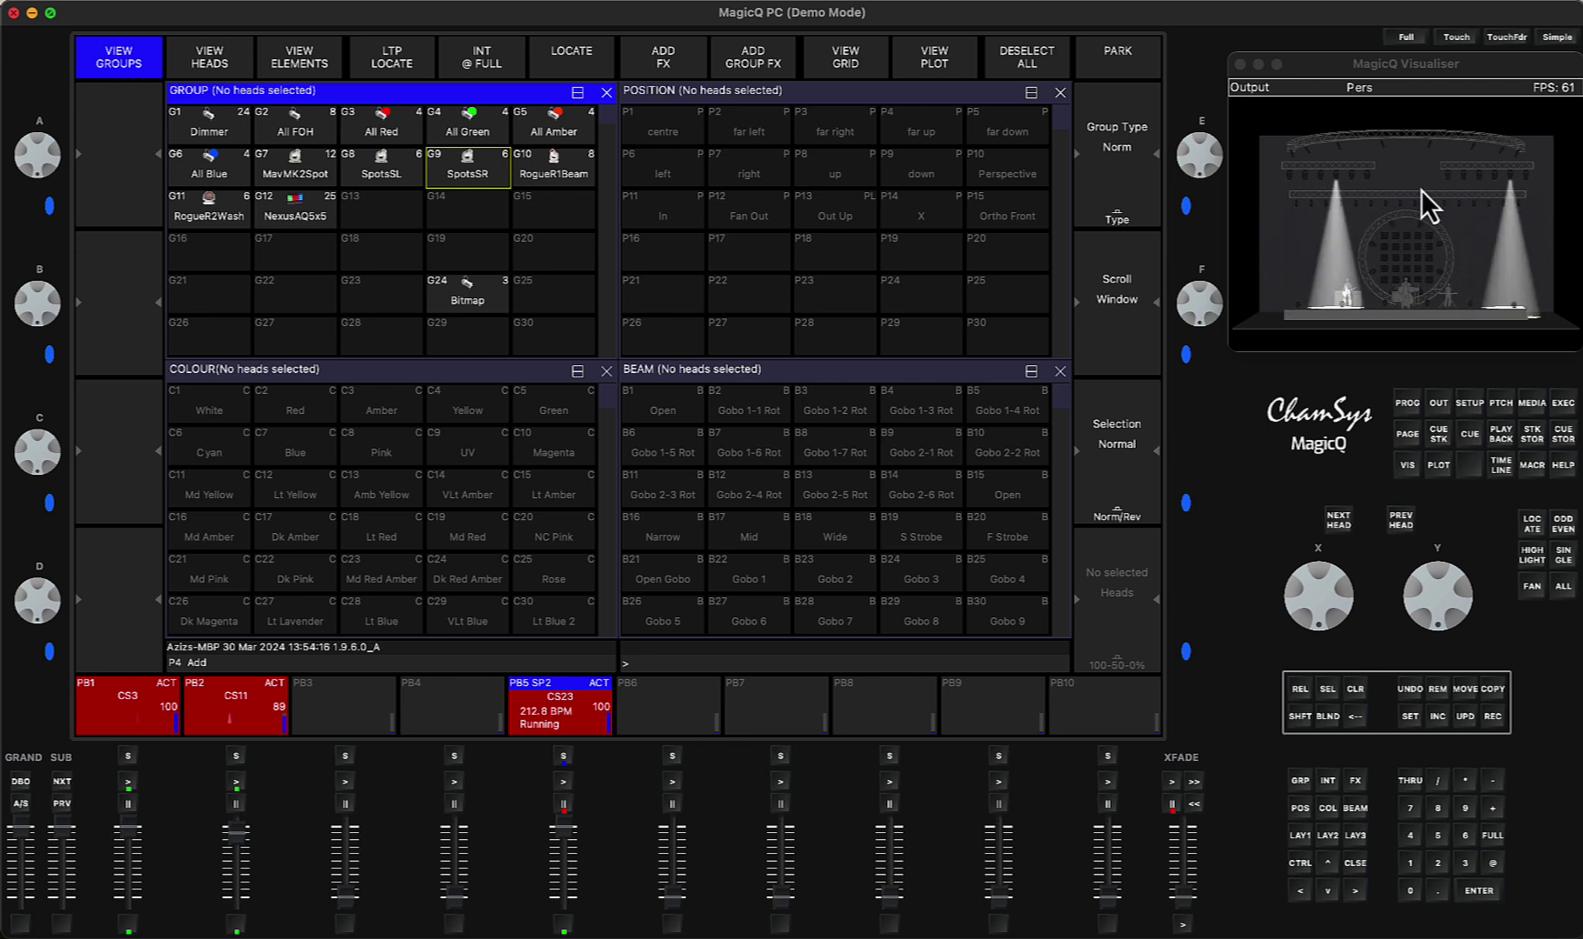
# Step: Toggle CTRL on and off, then fade the CS11 playback down and up repeatedly, finishing at full
pyautogui.click(1300, 865)
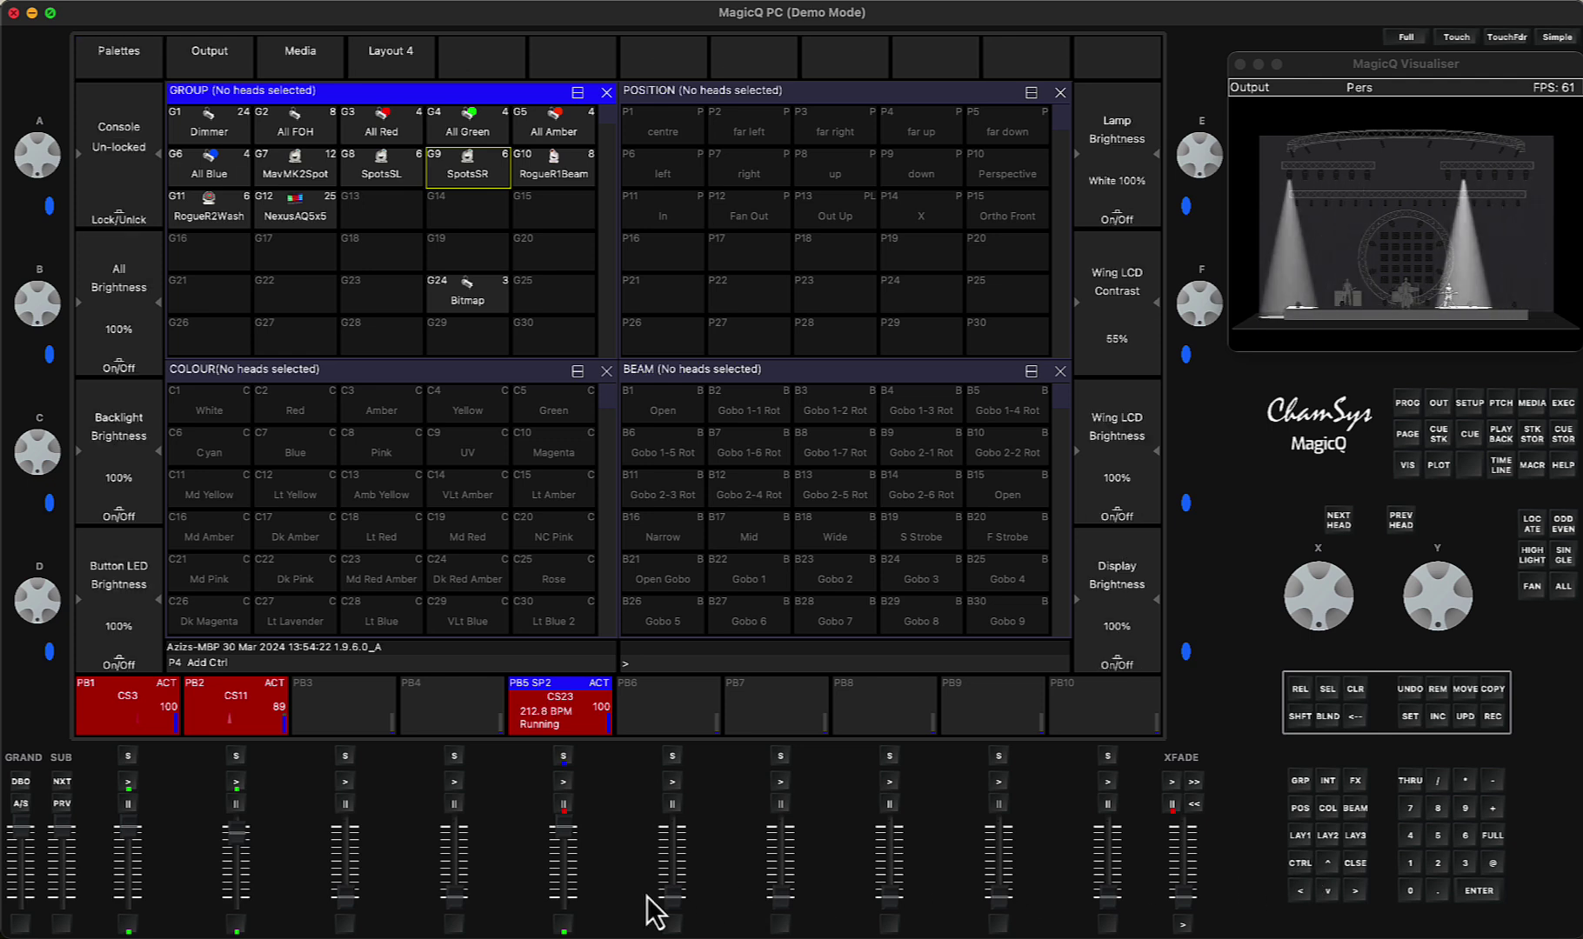
pyautogui.click(562, 923)
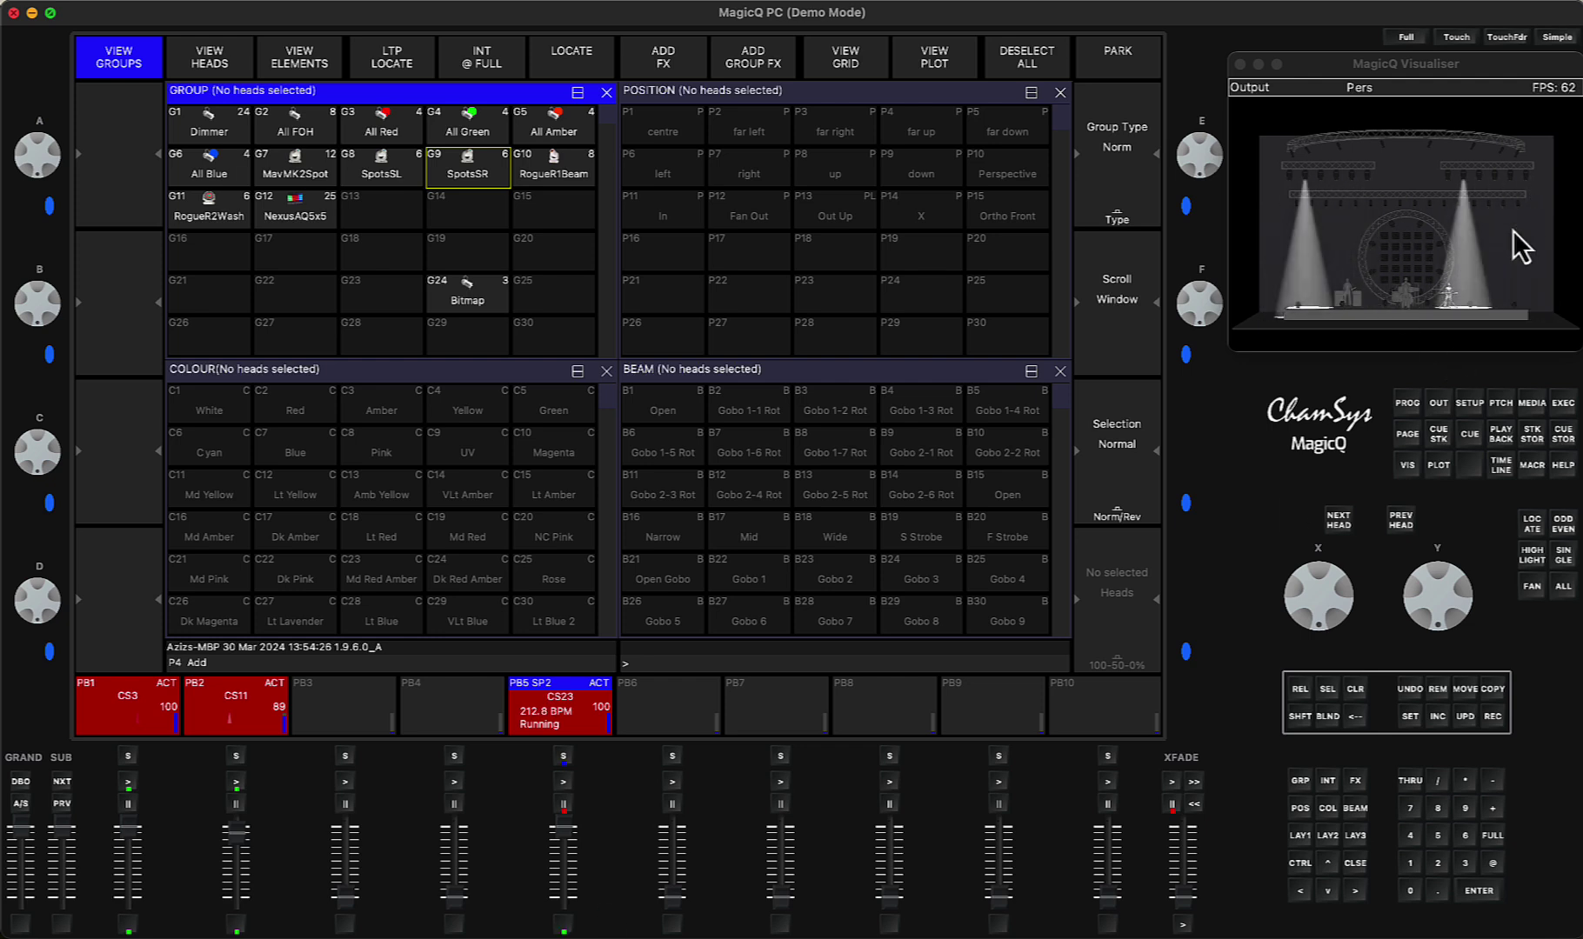
pyautogui.moveTo(236, 833)
pyautogui.mouseDown()
pyautogui.moveTo(240, 908)
pyautogui.moveTo(237, 864)
pyautogui.mouseUp()
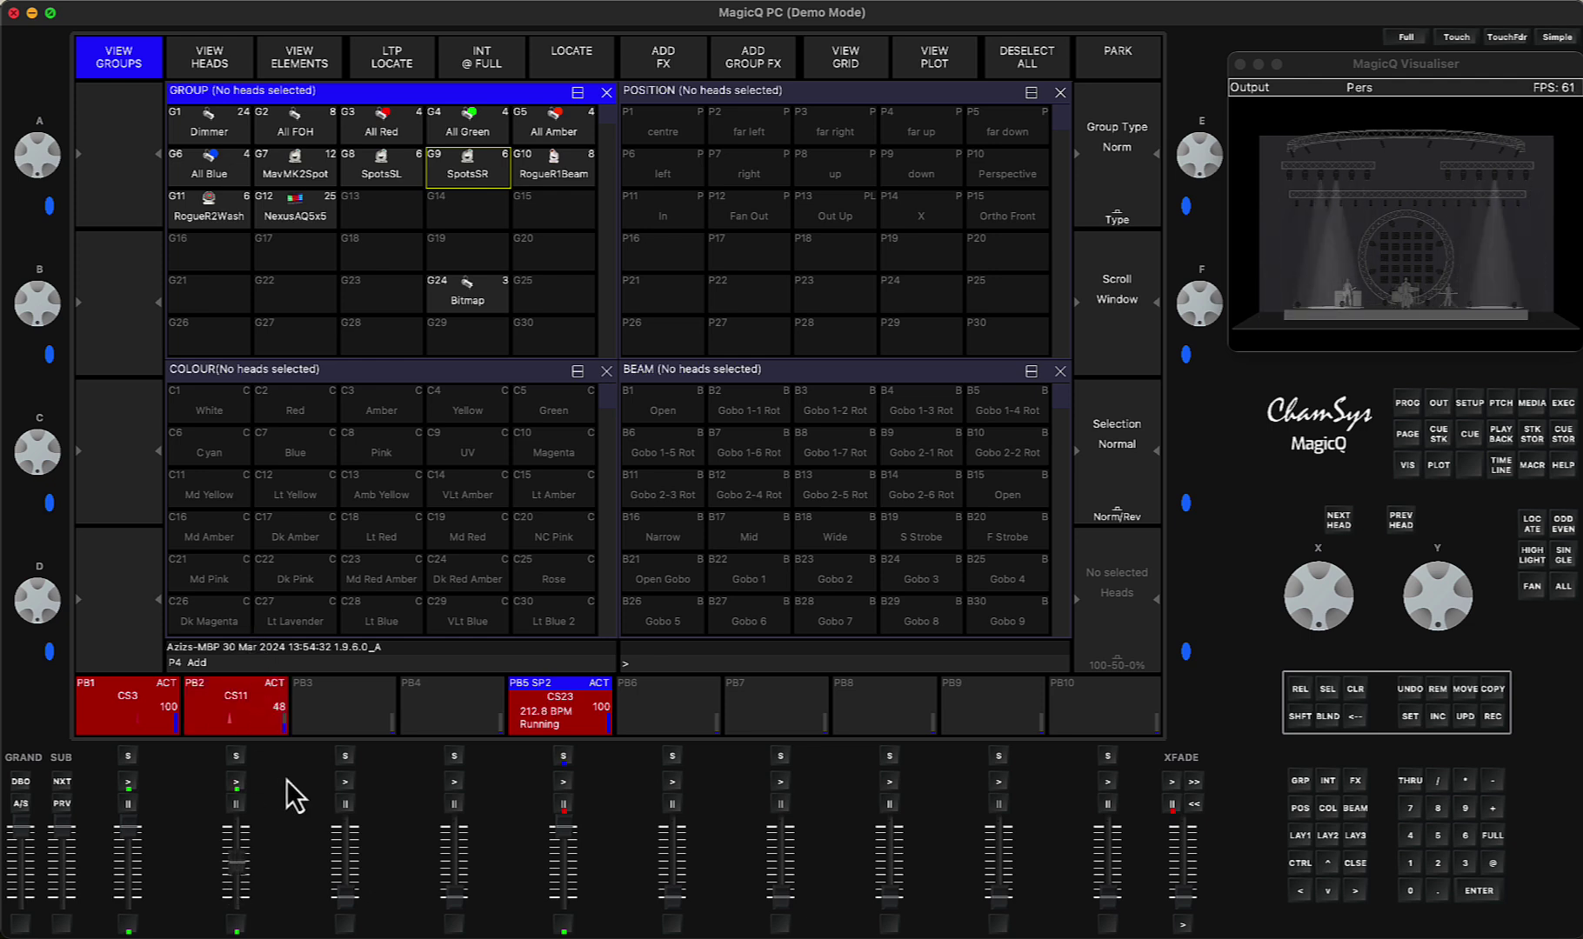
pyautogui.moveTo(242, 852); pyautogui.dragTo(241, 797)
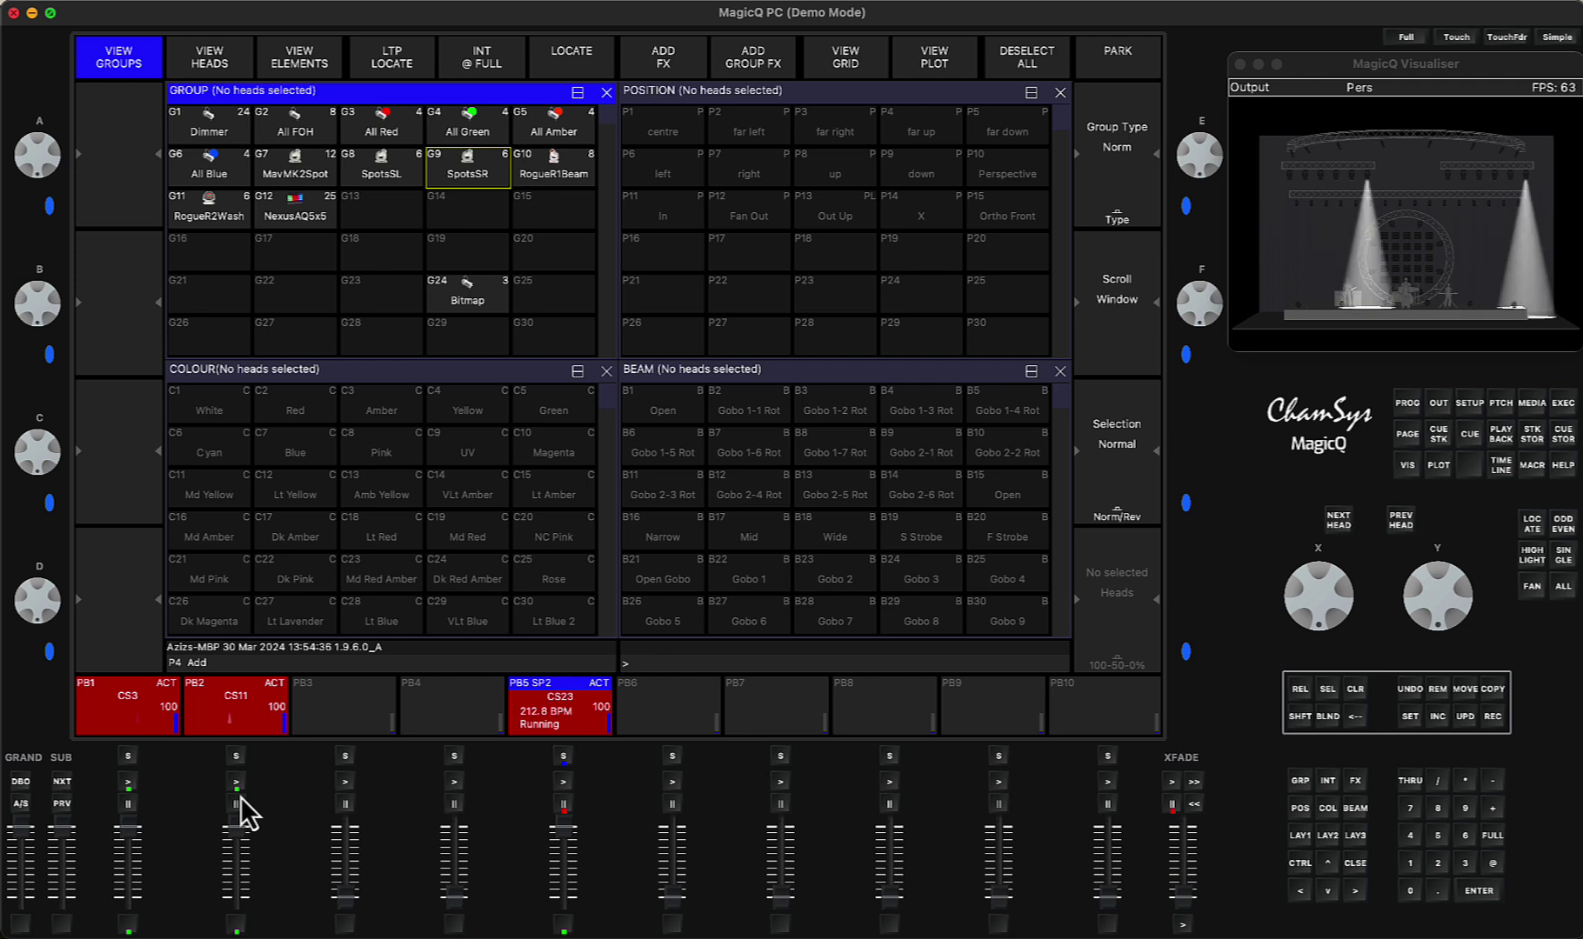
pyautogui.moveTo(244, 857); pyautogui.dragTo(255, 656)
pyautogui.moveTo(243, 728); pyautogui.dragTo(237, 817)
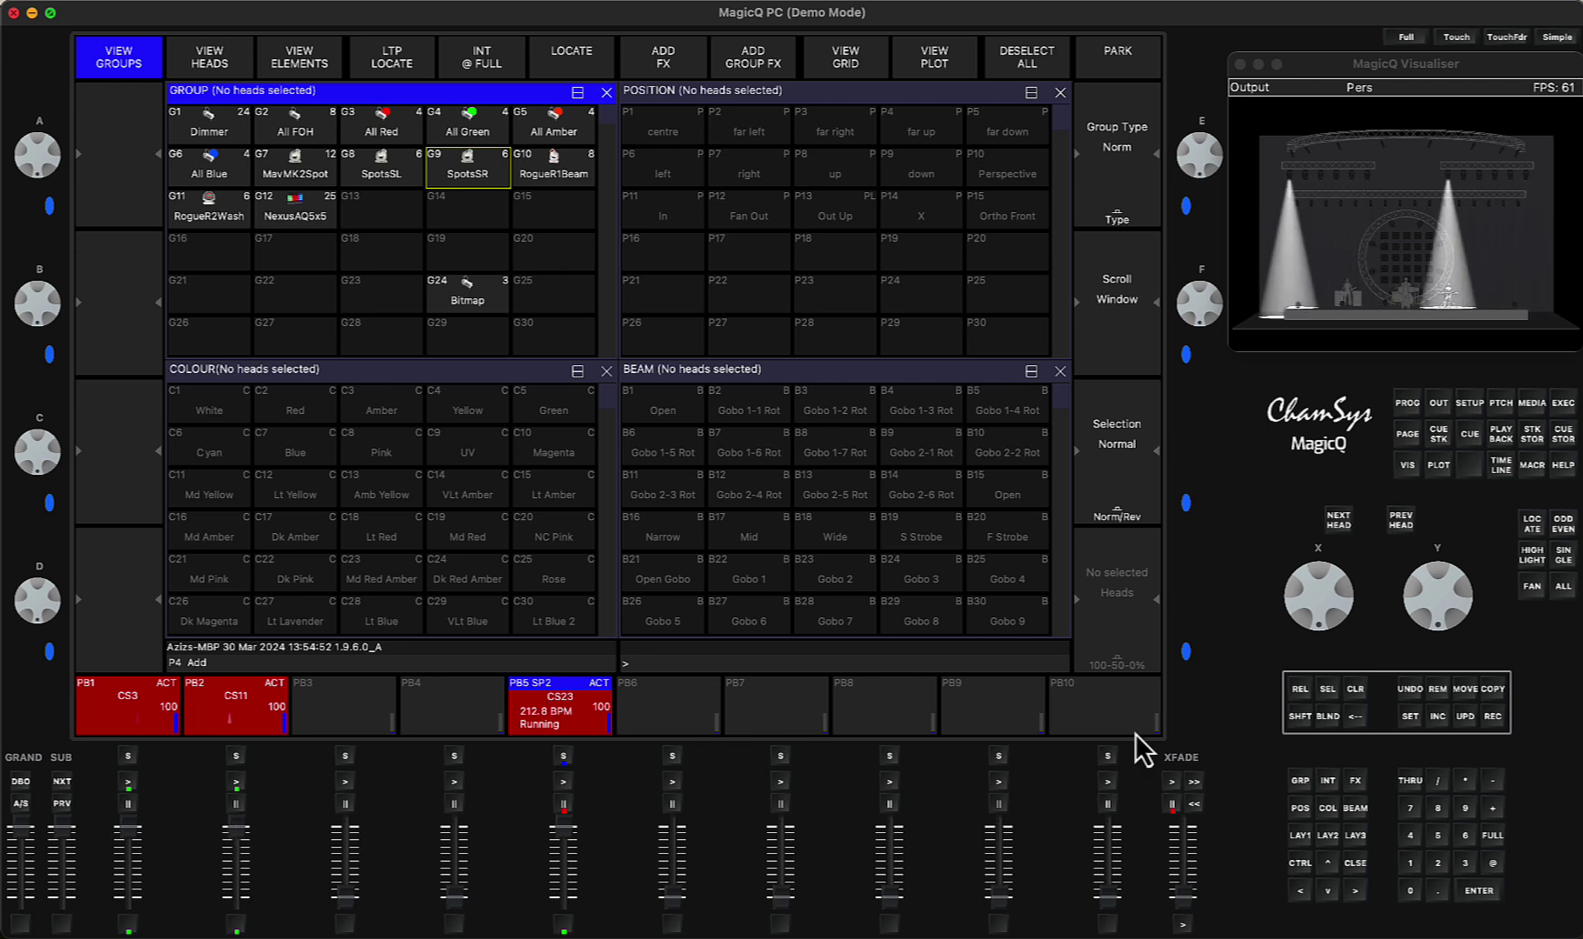
# Step: Assign Special > Speed Master > SP2 > Resync to Execute cell E4, confirm it, and select cell E1
pyautogui.click(1563, 404)
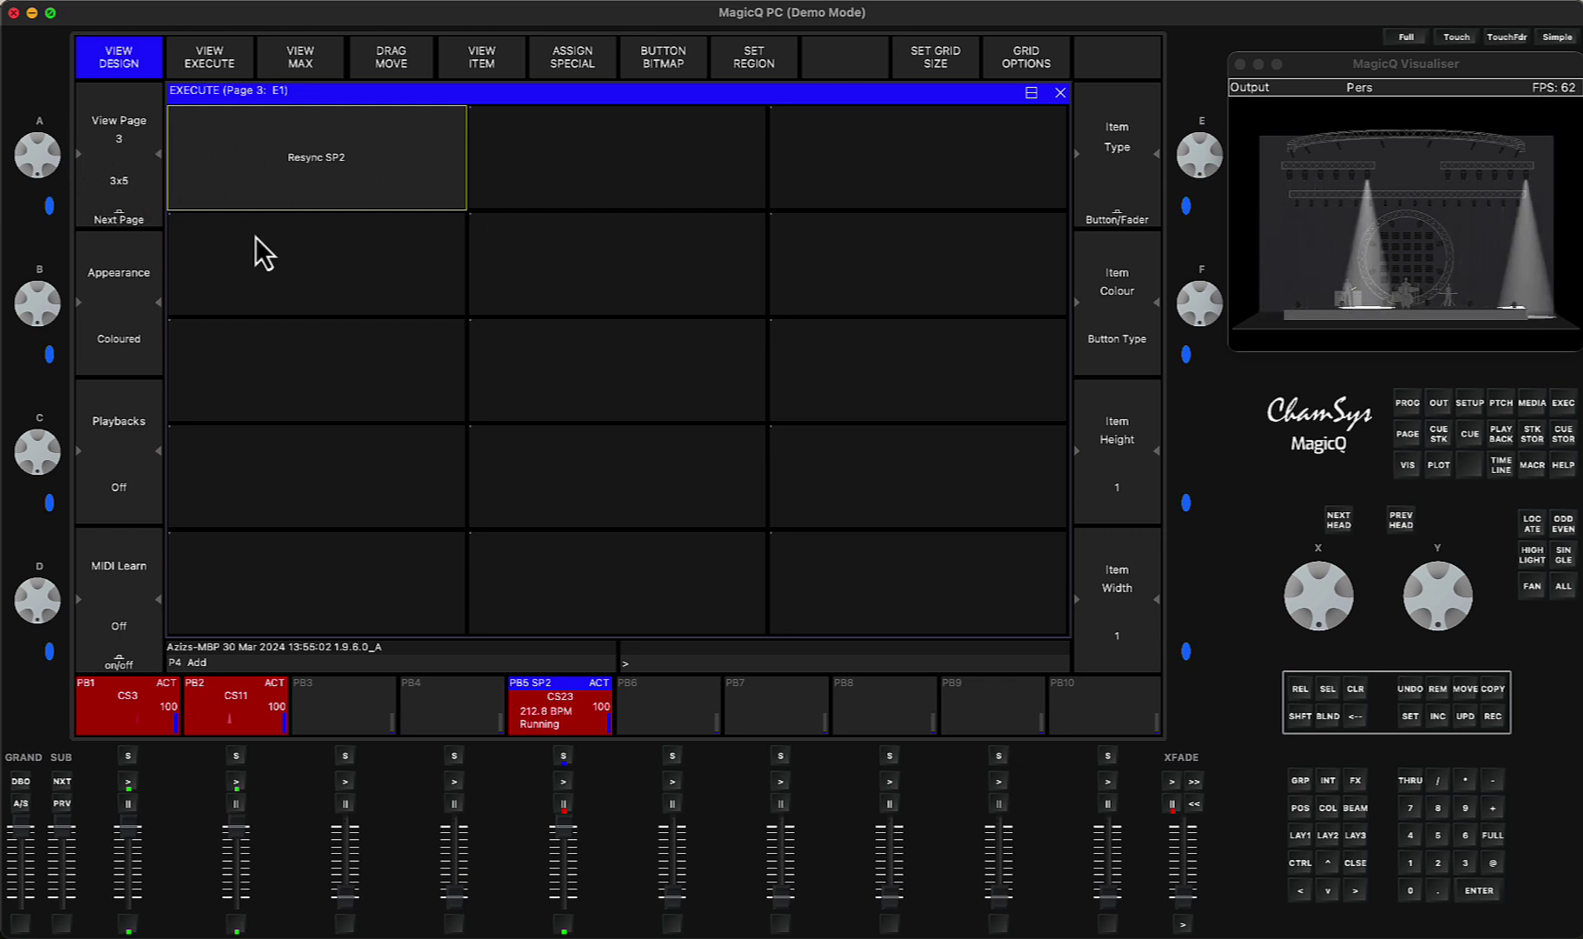
pyautogui.click(320, 277)
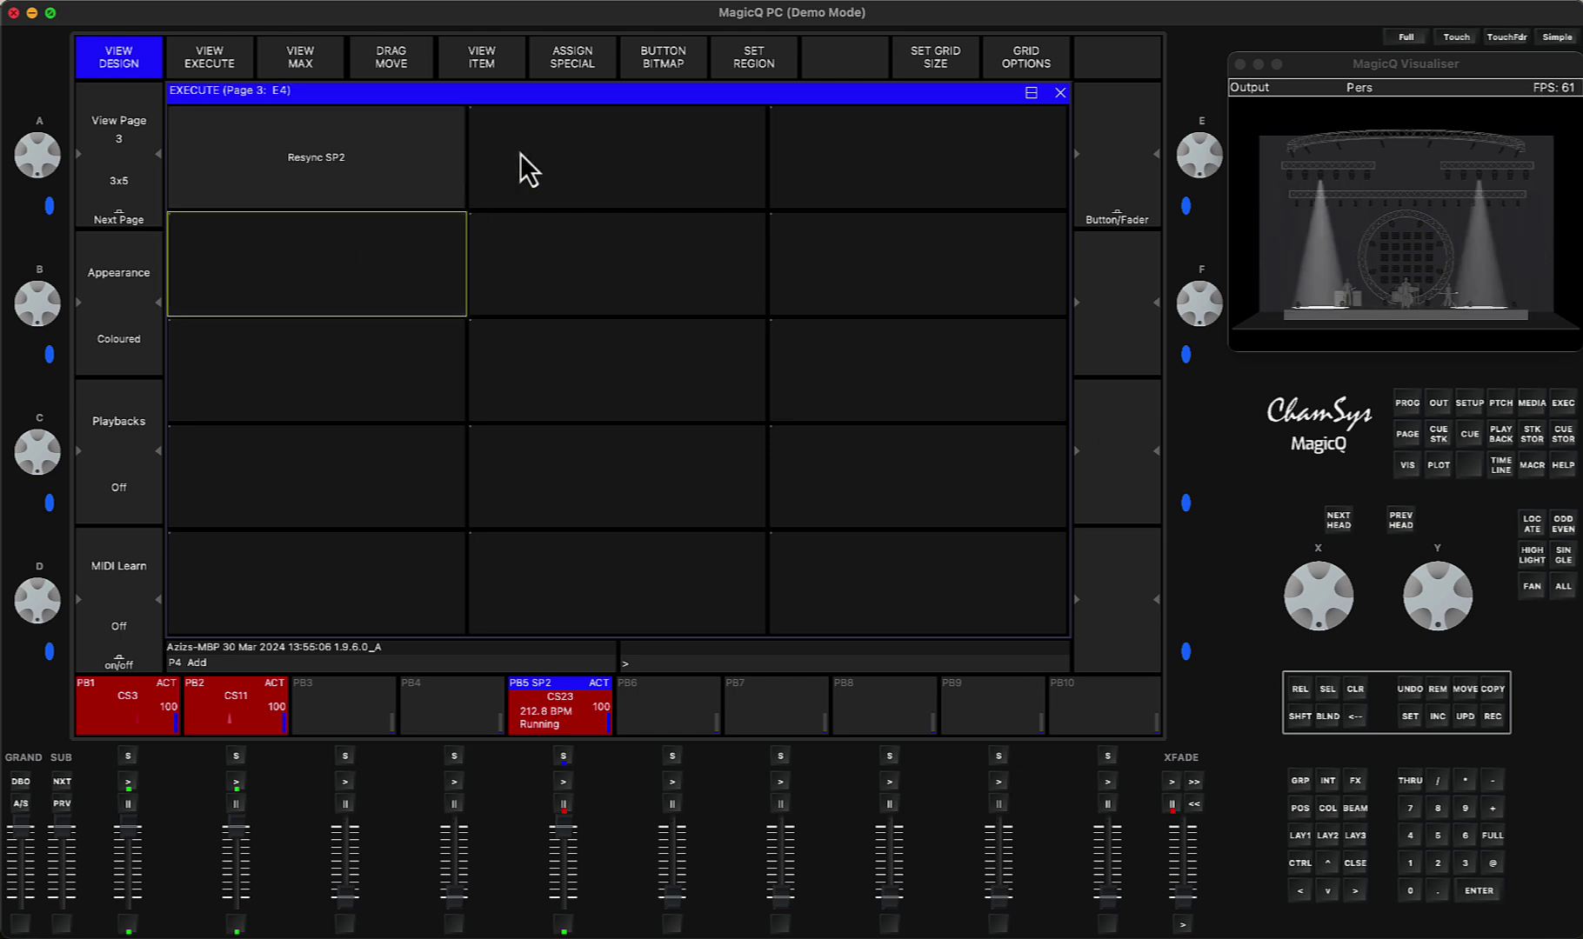
pyautogui.click(575, 50)
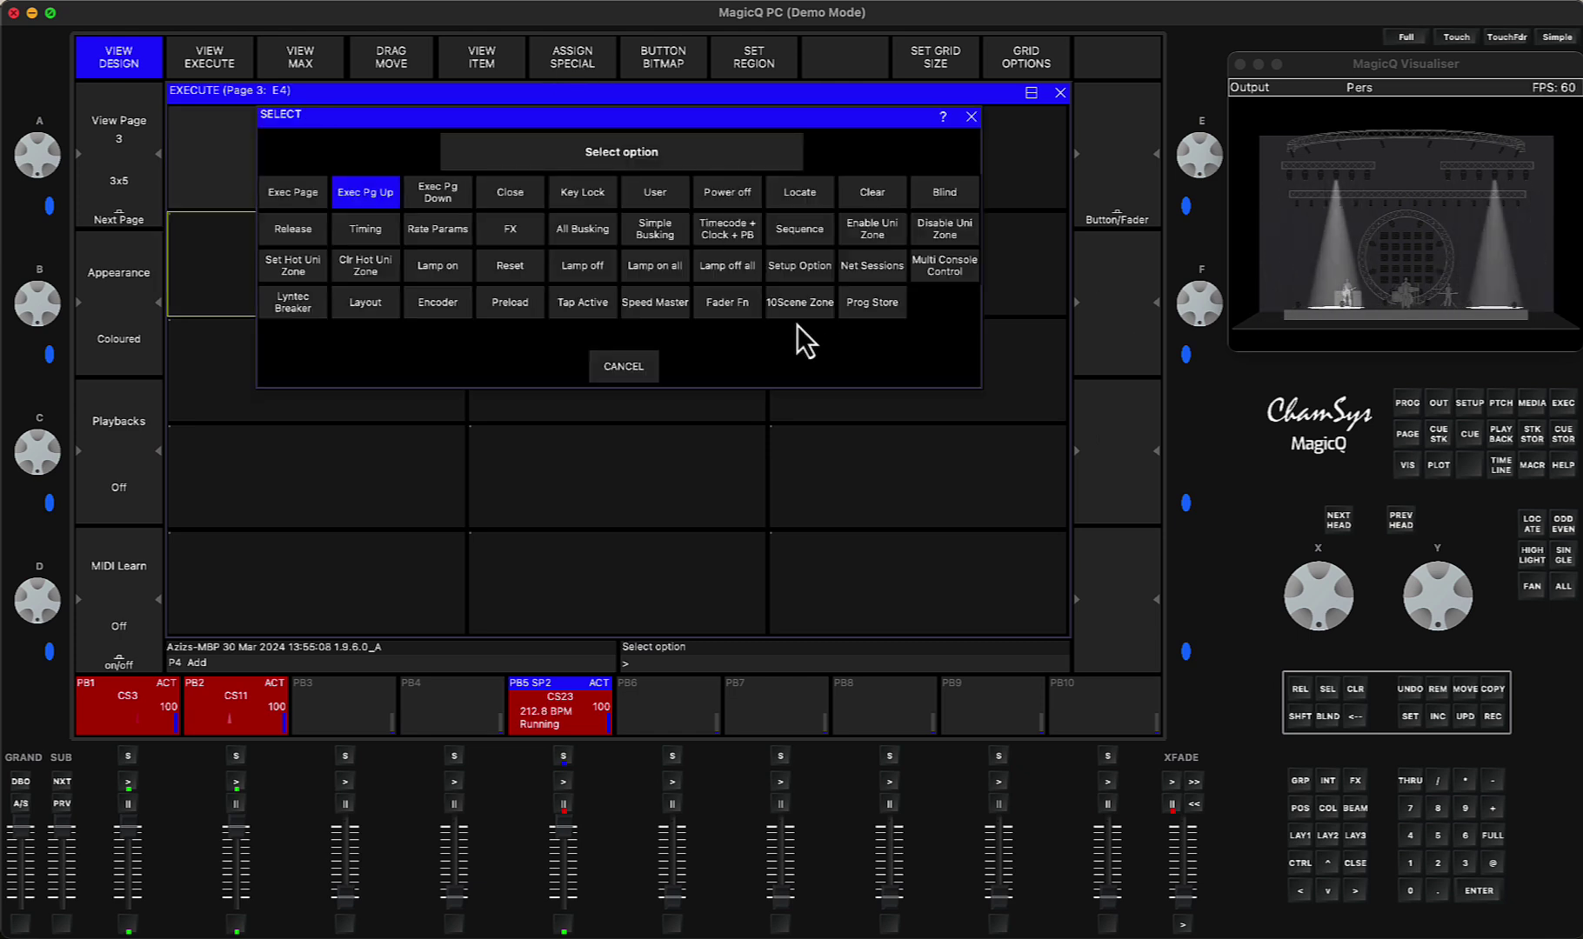
pyautogui.click(661, 303)
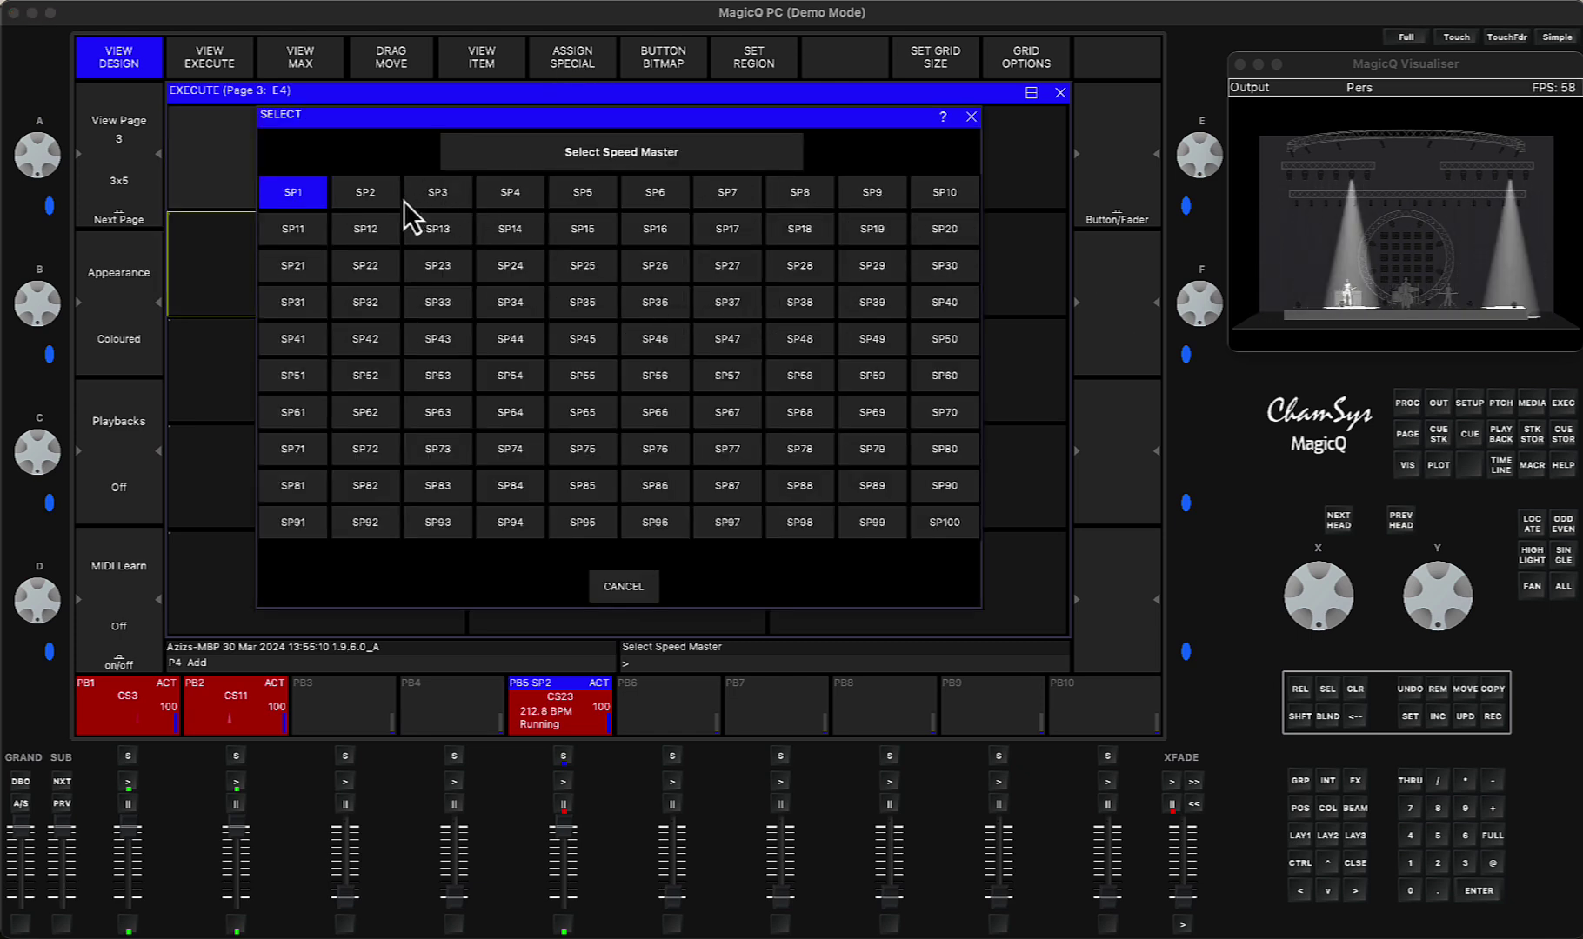
pyautogui.click(371, 198)
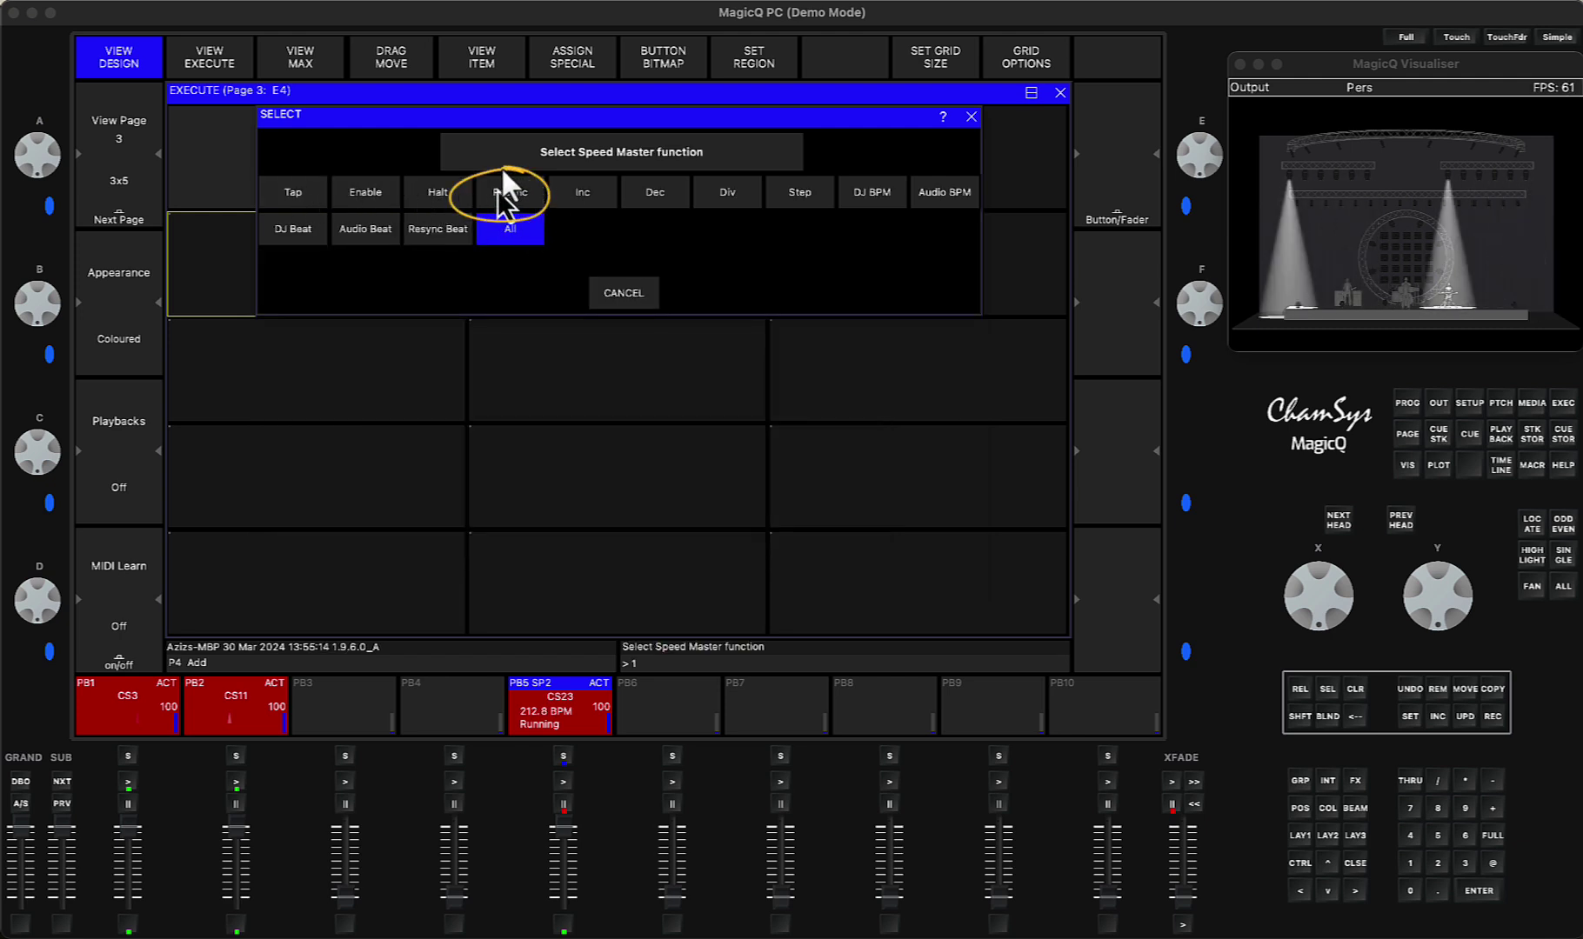
pyautogui.click(502, 189)
pyautogui.click(619, 298)
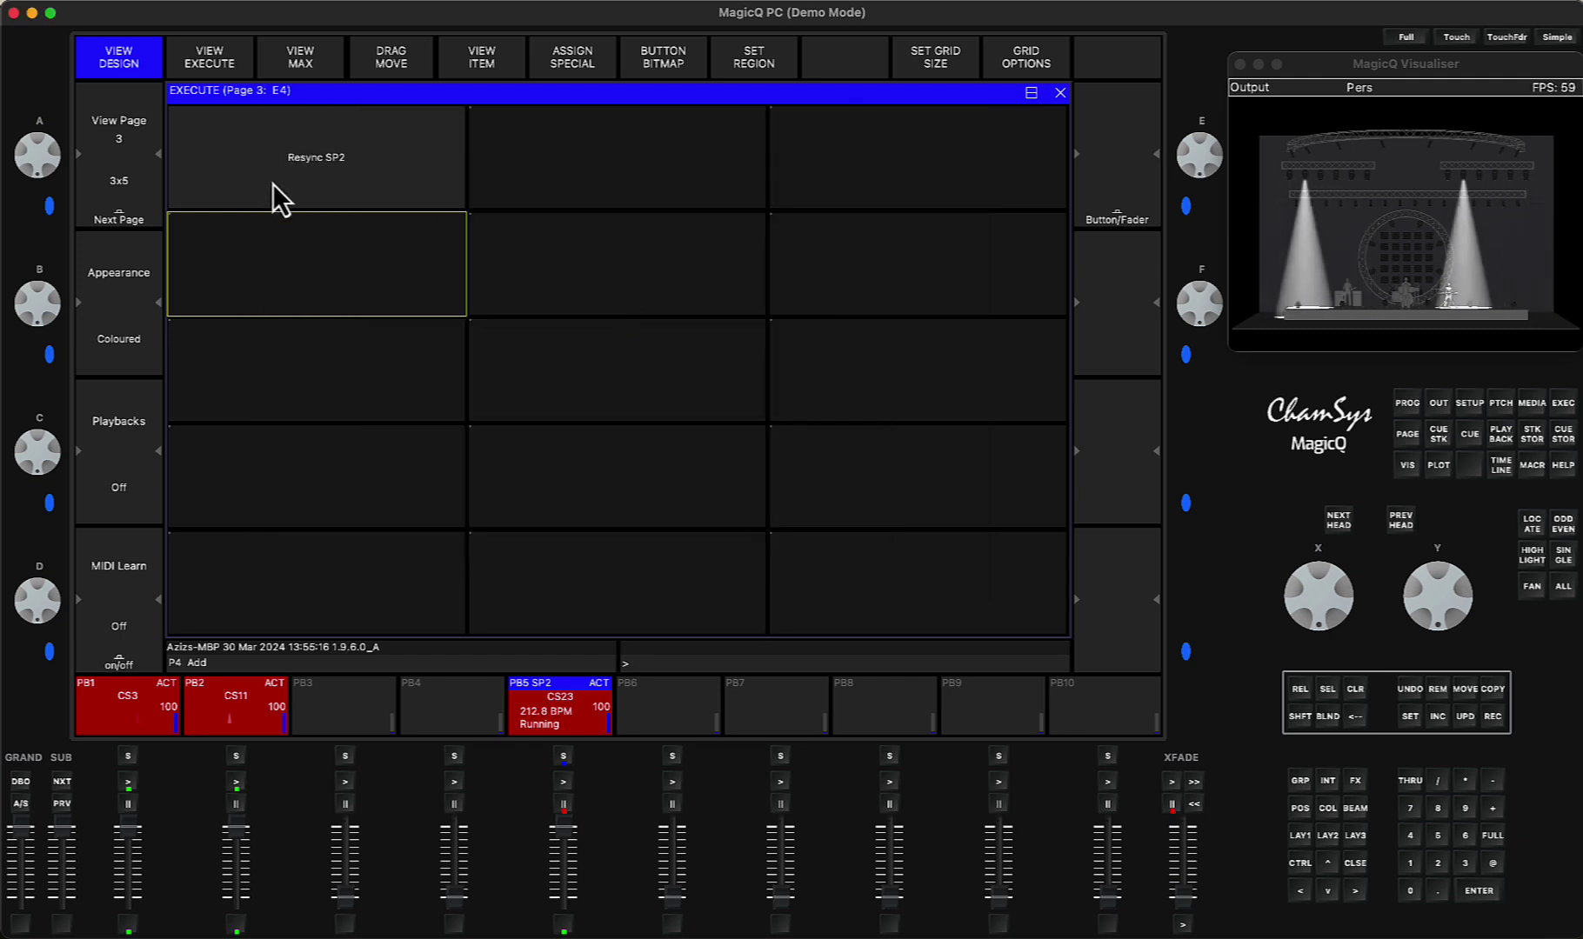
pyautogui.click(328, 167)
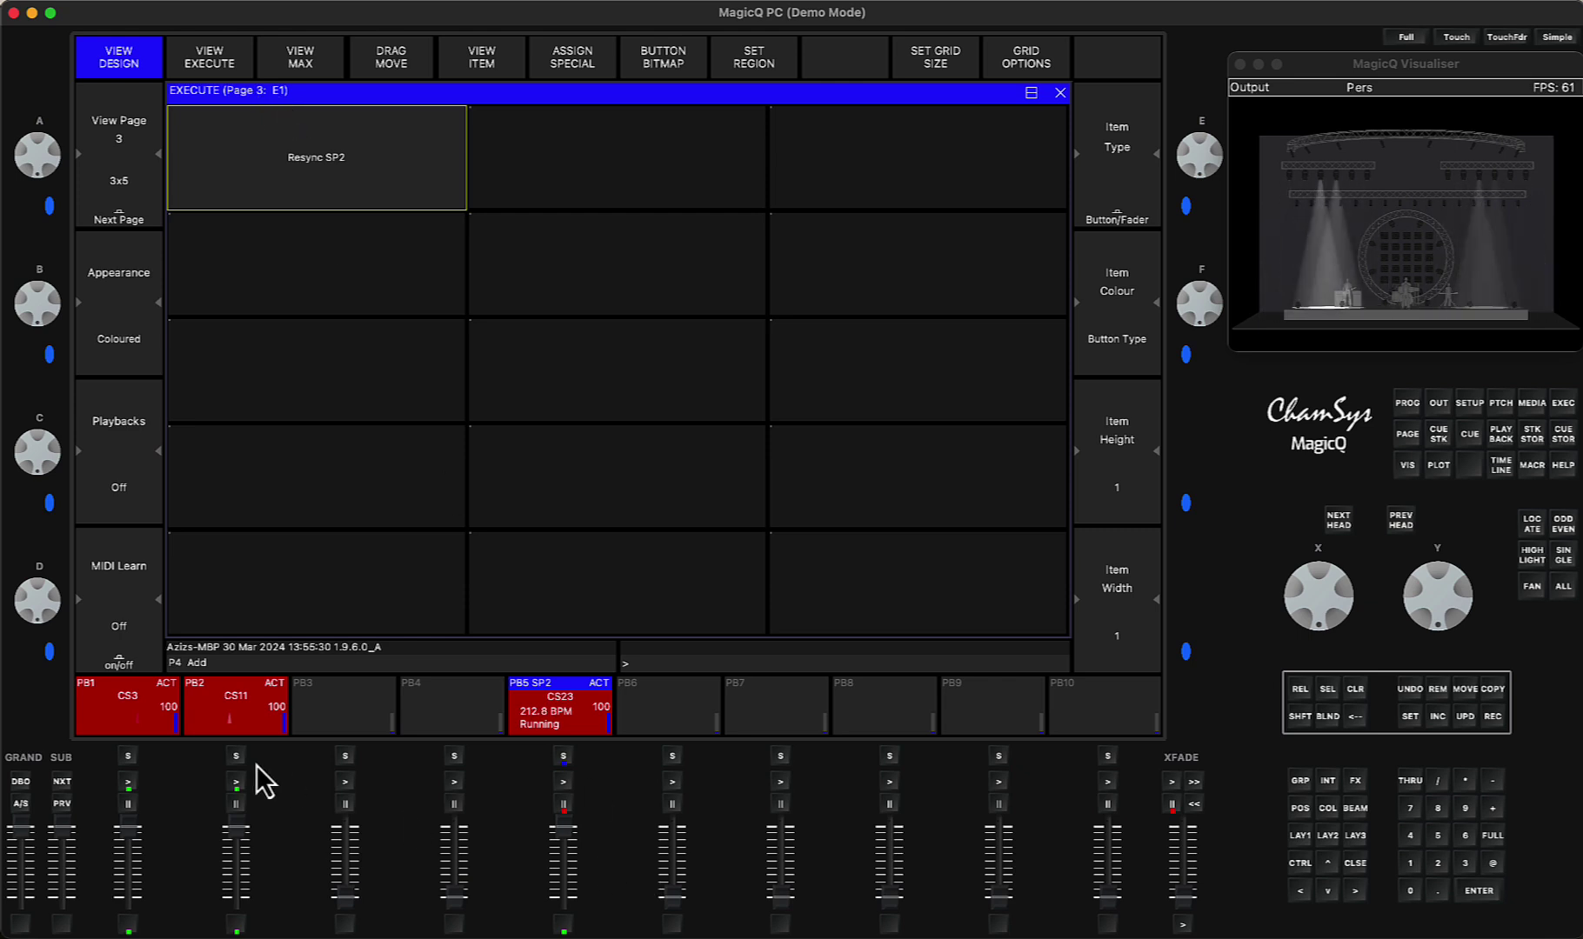
# Step: Show the CS11 cue stack on PB2 with macro e0/3/1 on Q4, and restart PB2 to test it
pyautogui.click(130, 753)
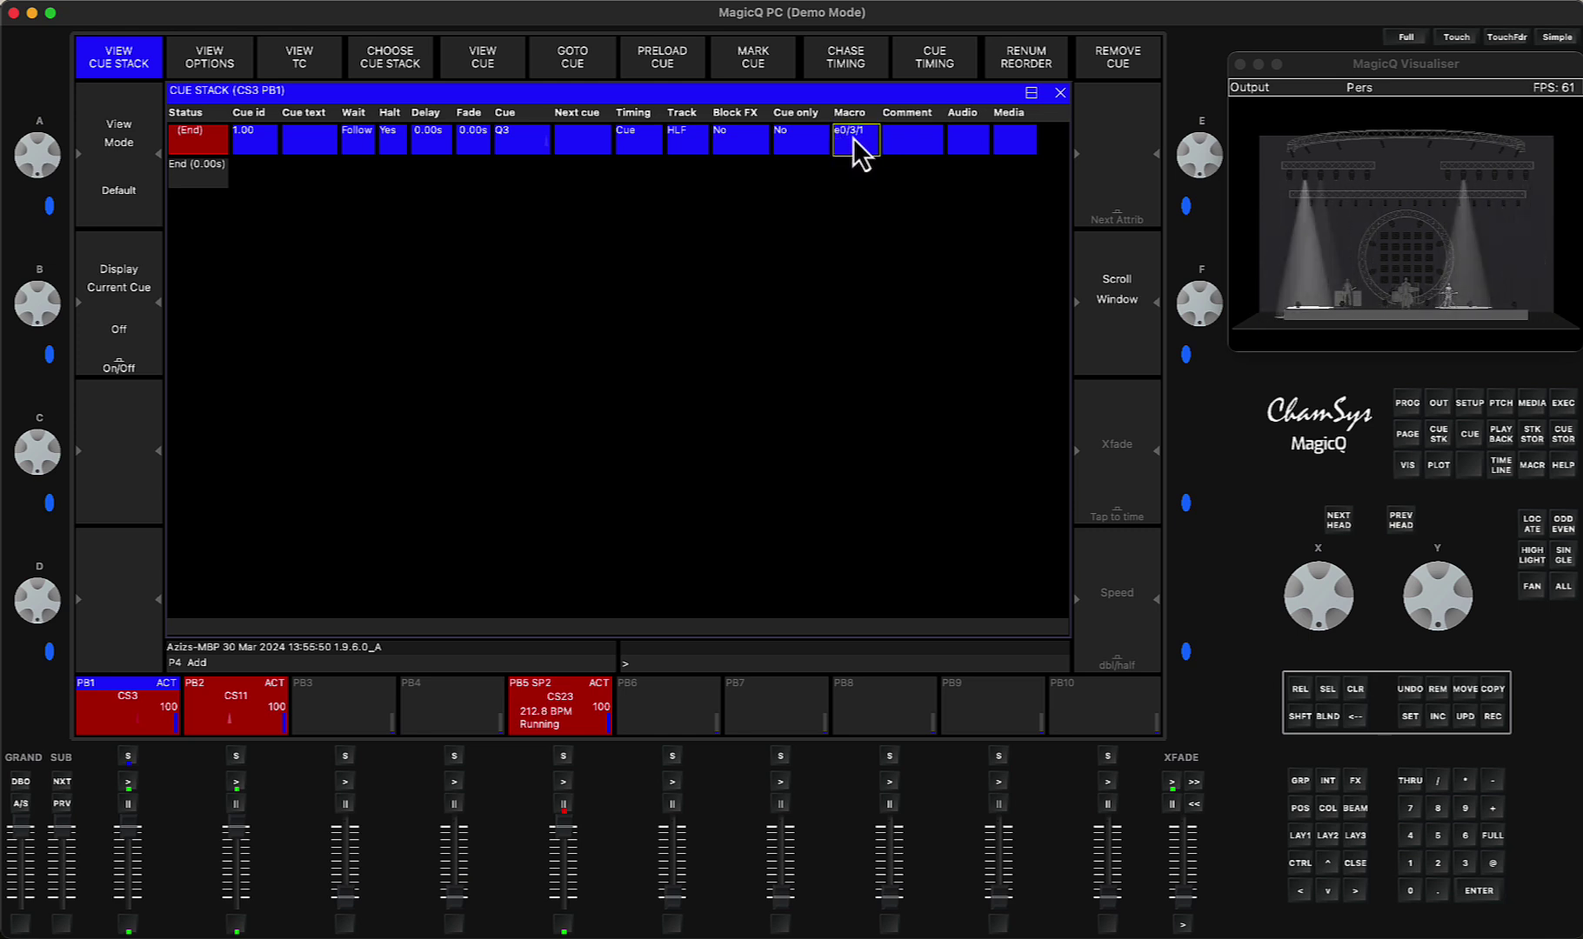
pyautogui.click(1561, 404)
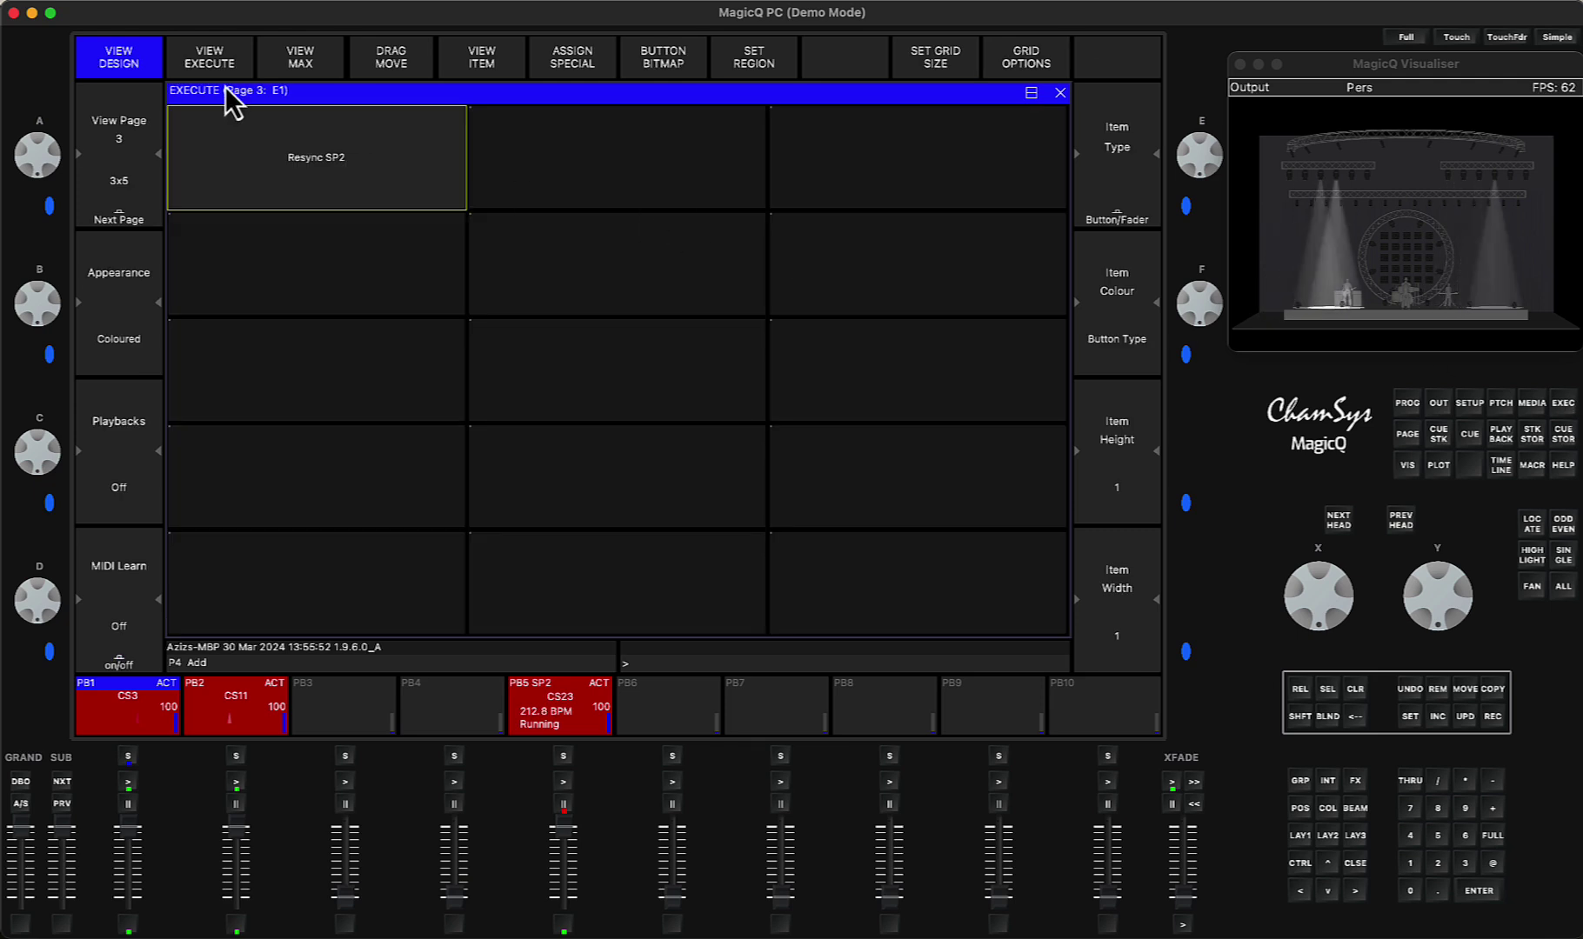
pyautogui.click(1060, 93)
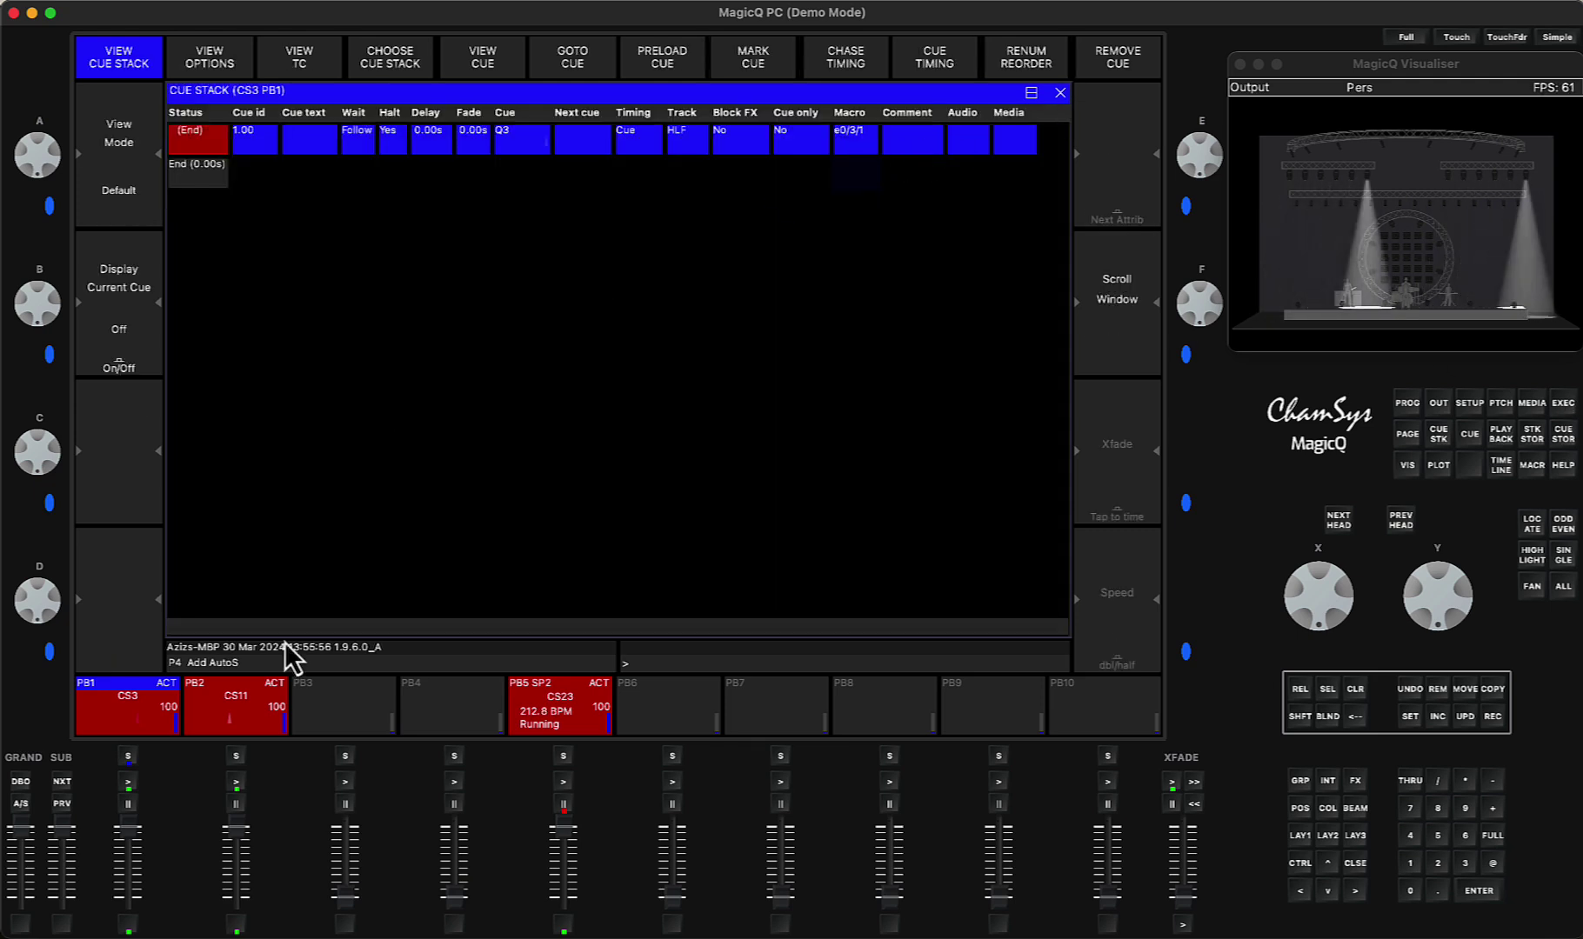
pyautogui.click(233, 760)
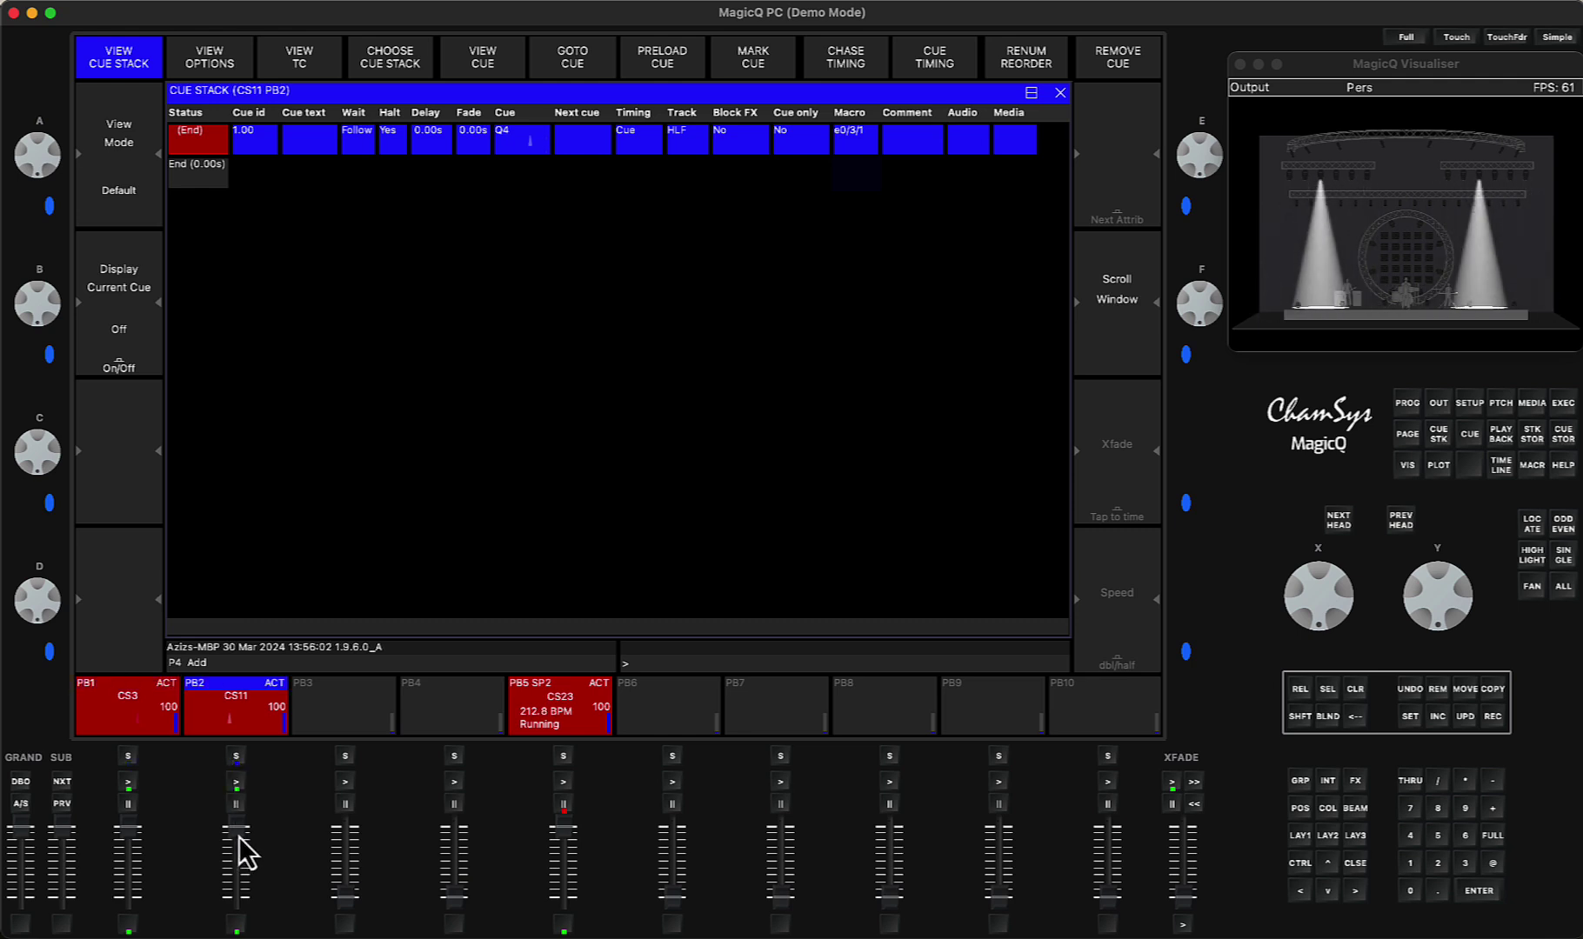
pyautogui.moveTo(240, 822); pyautogui.dragTo(304, 653)
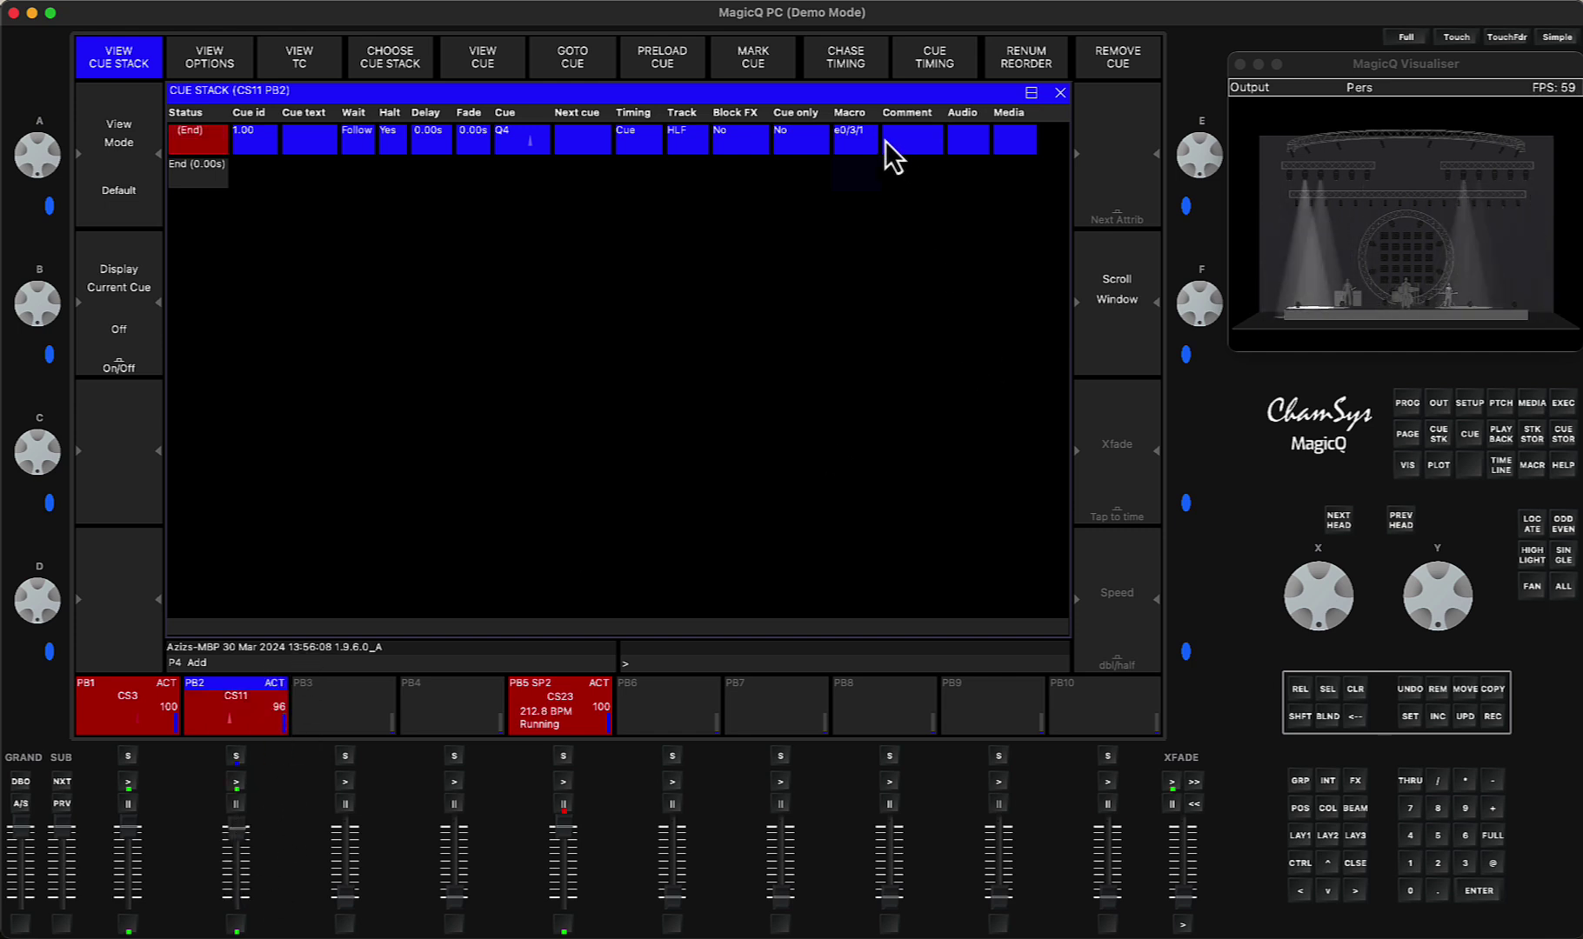
# Step: Delete macro e0/3/1 from cue Q4, restart PB2 back to full, and toggle CTRL off again
pyautogui.press('Delete')
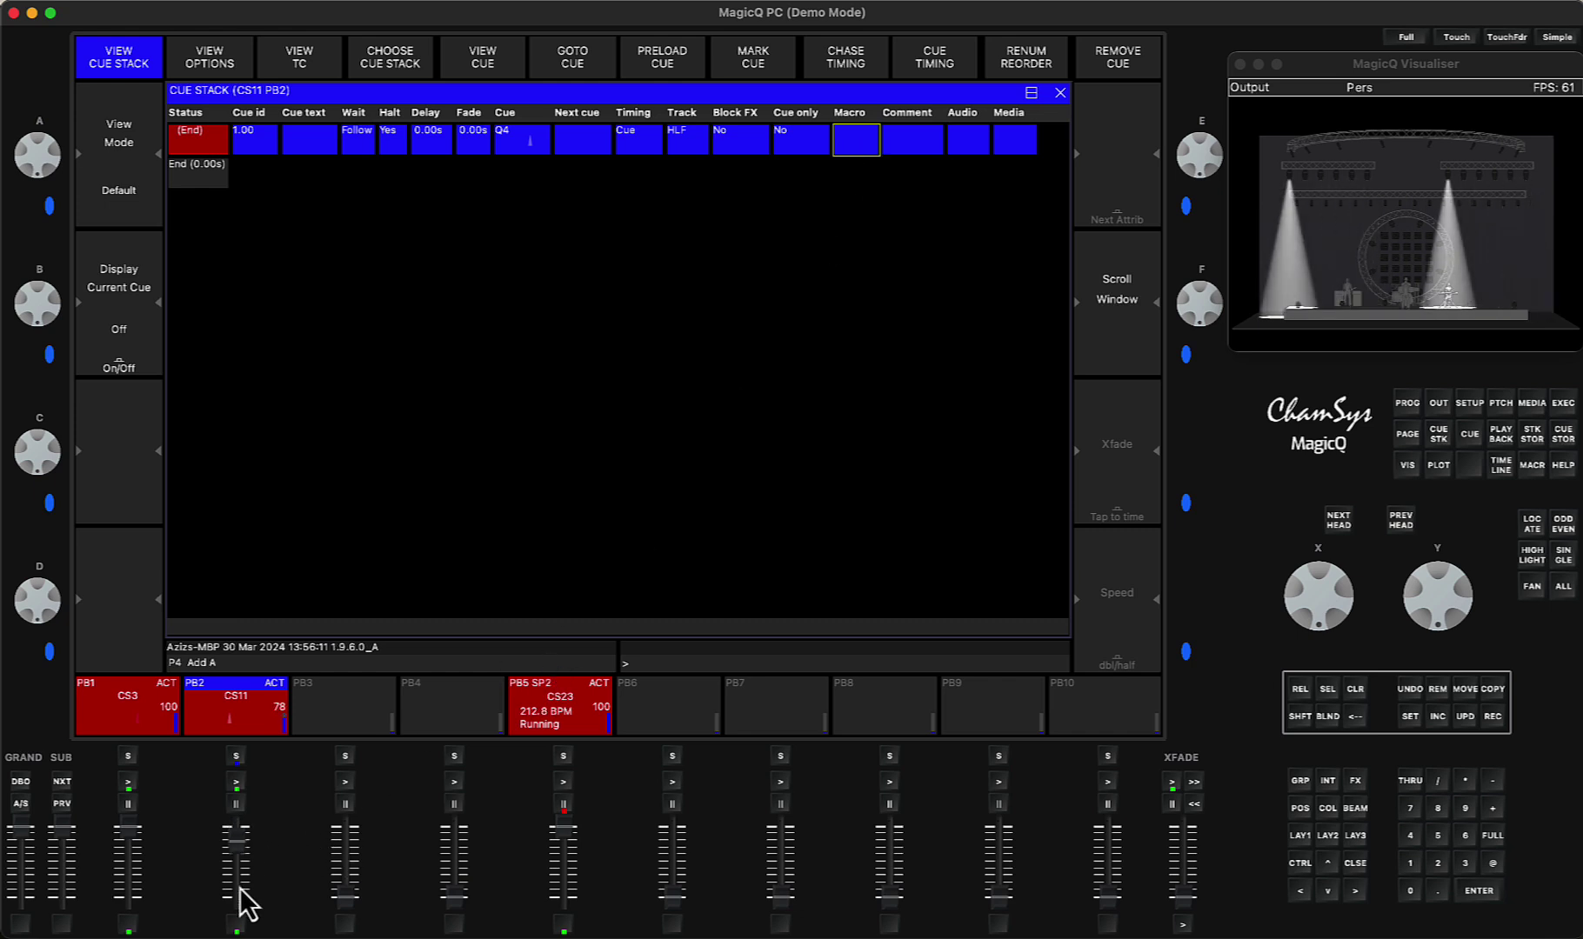
pyautogui.moveTo(240, 901); pyautogui.dragTo(237, 865)
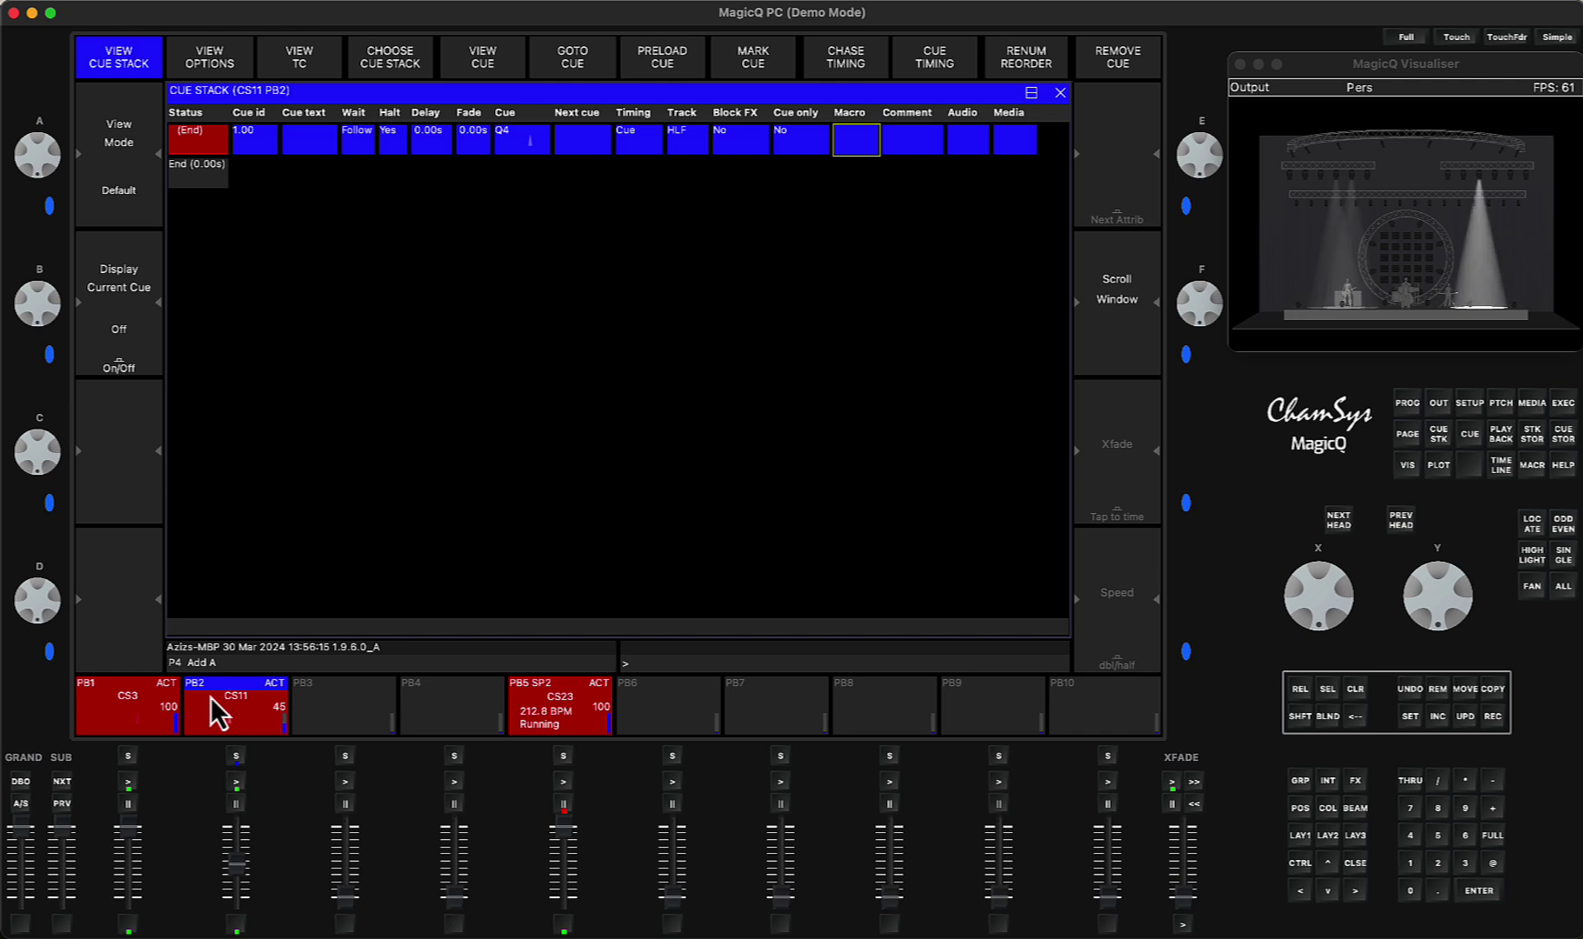
pyautogui.moveTo(240, 874); pyautogui.dragTo(245, 837)
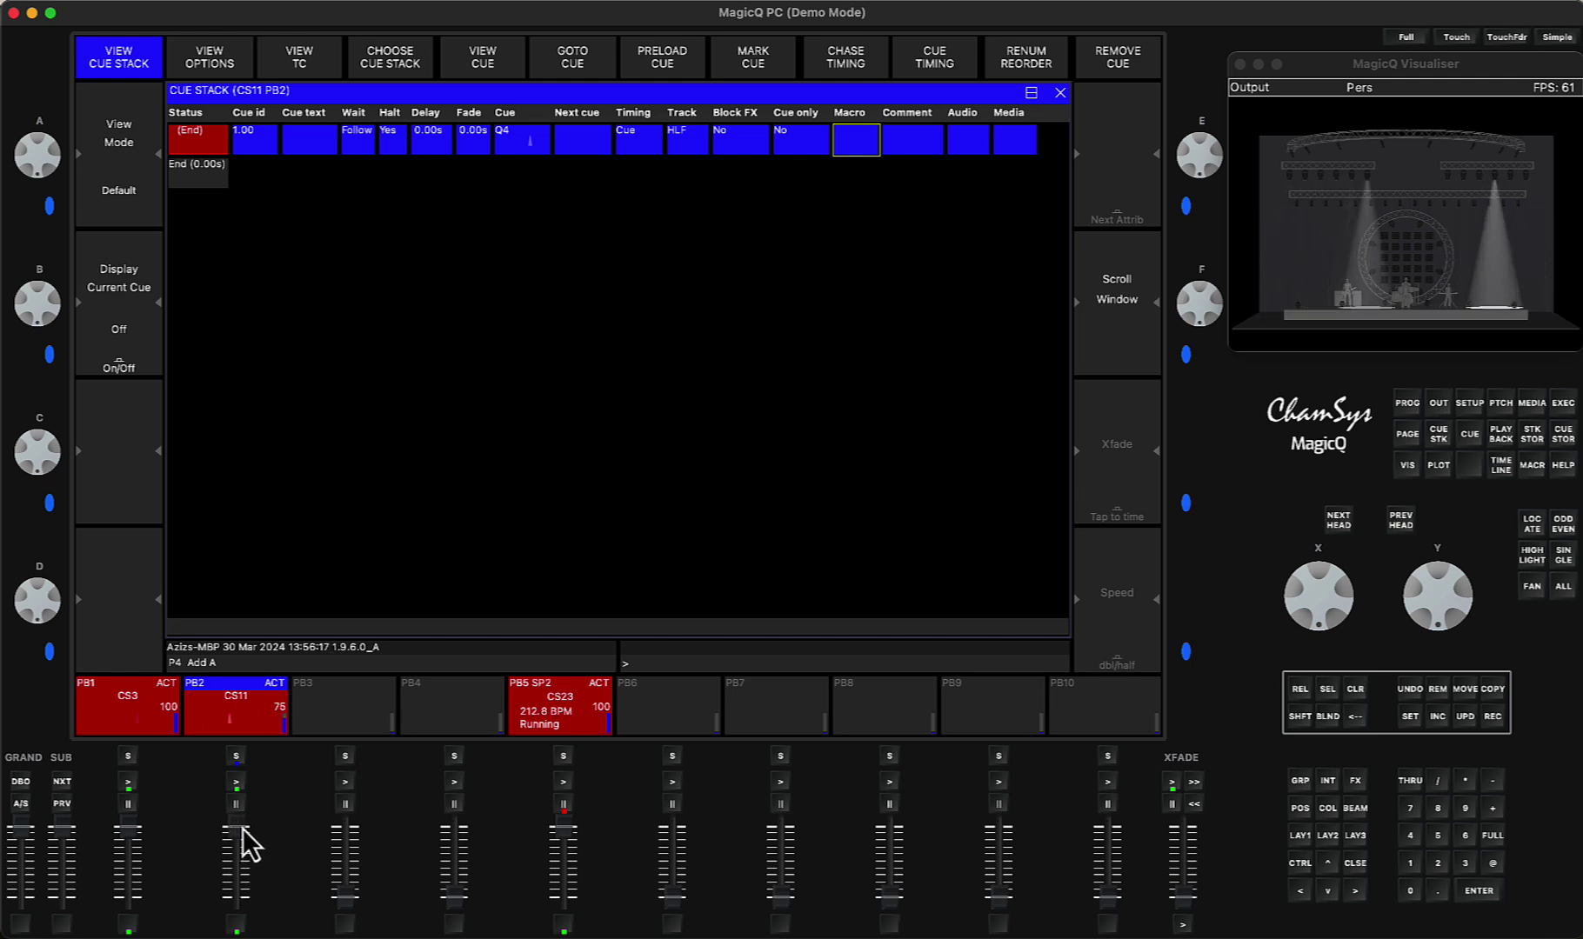
pyautogui.click(1299, 863)
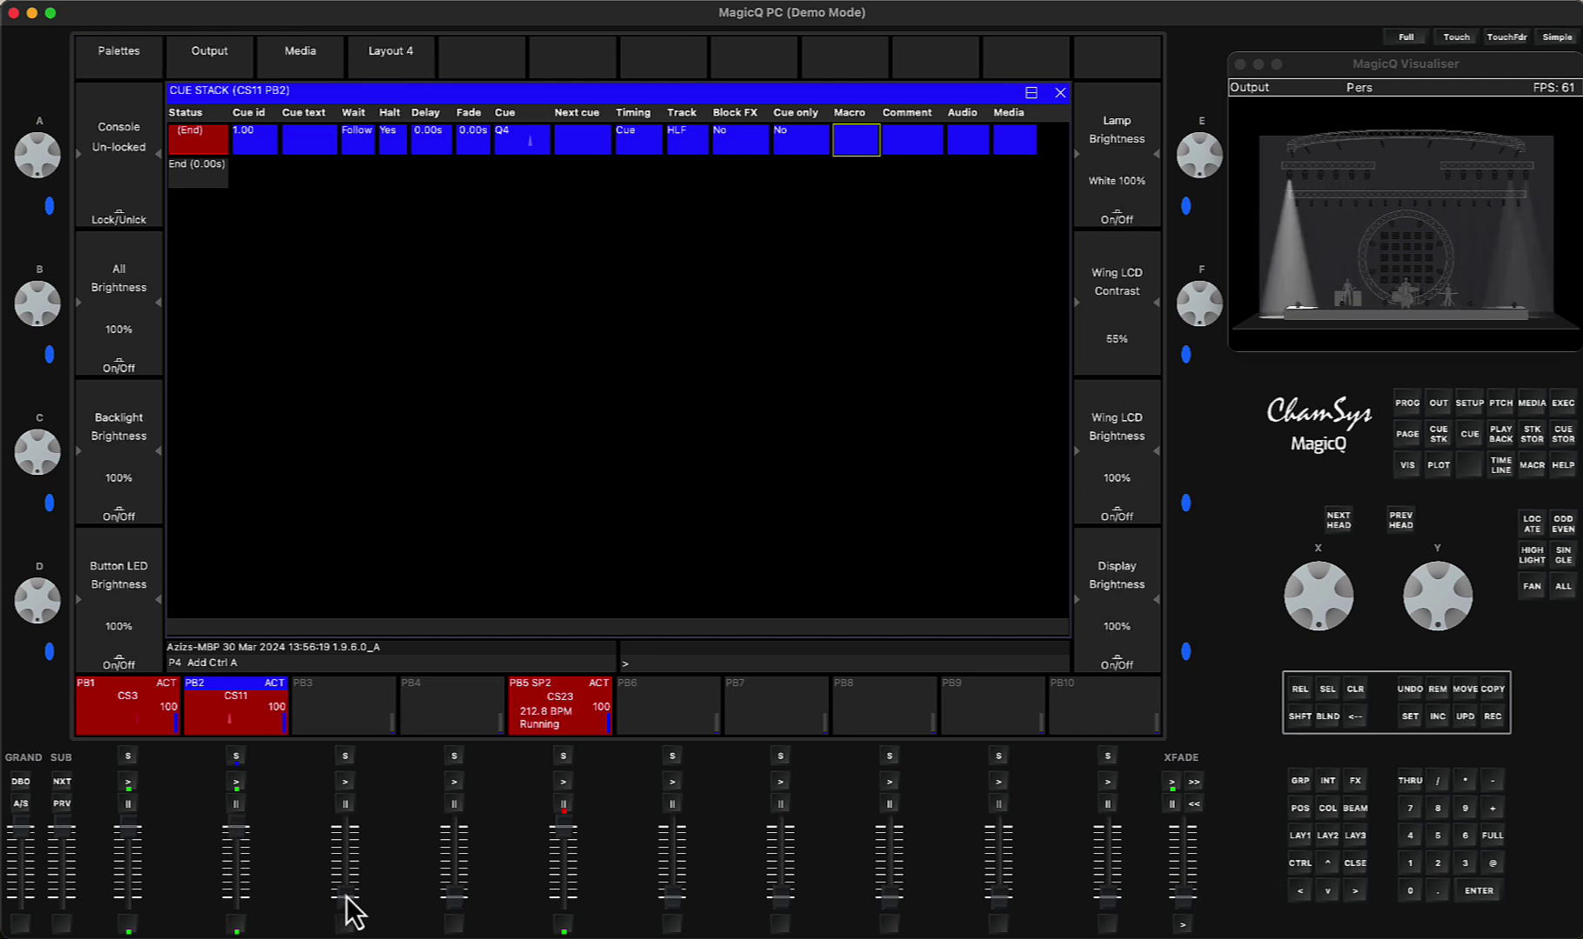
pyautogui.click(564, 929)
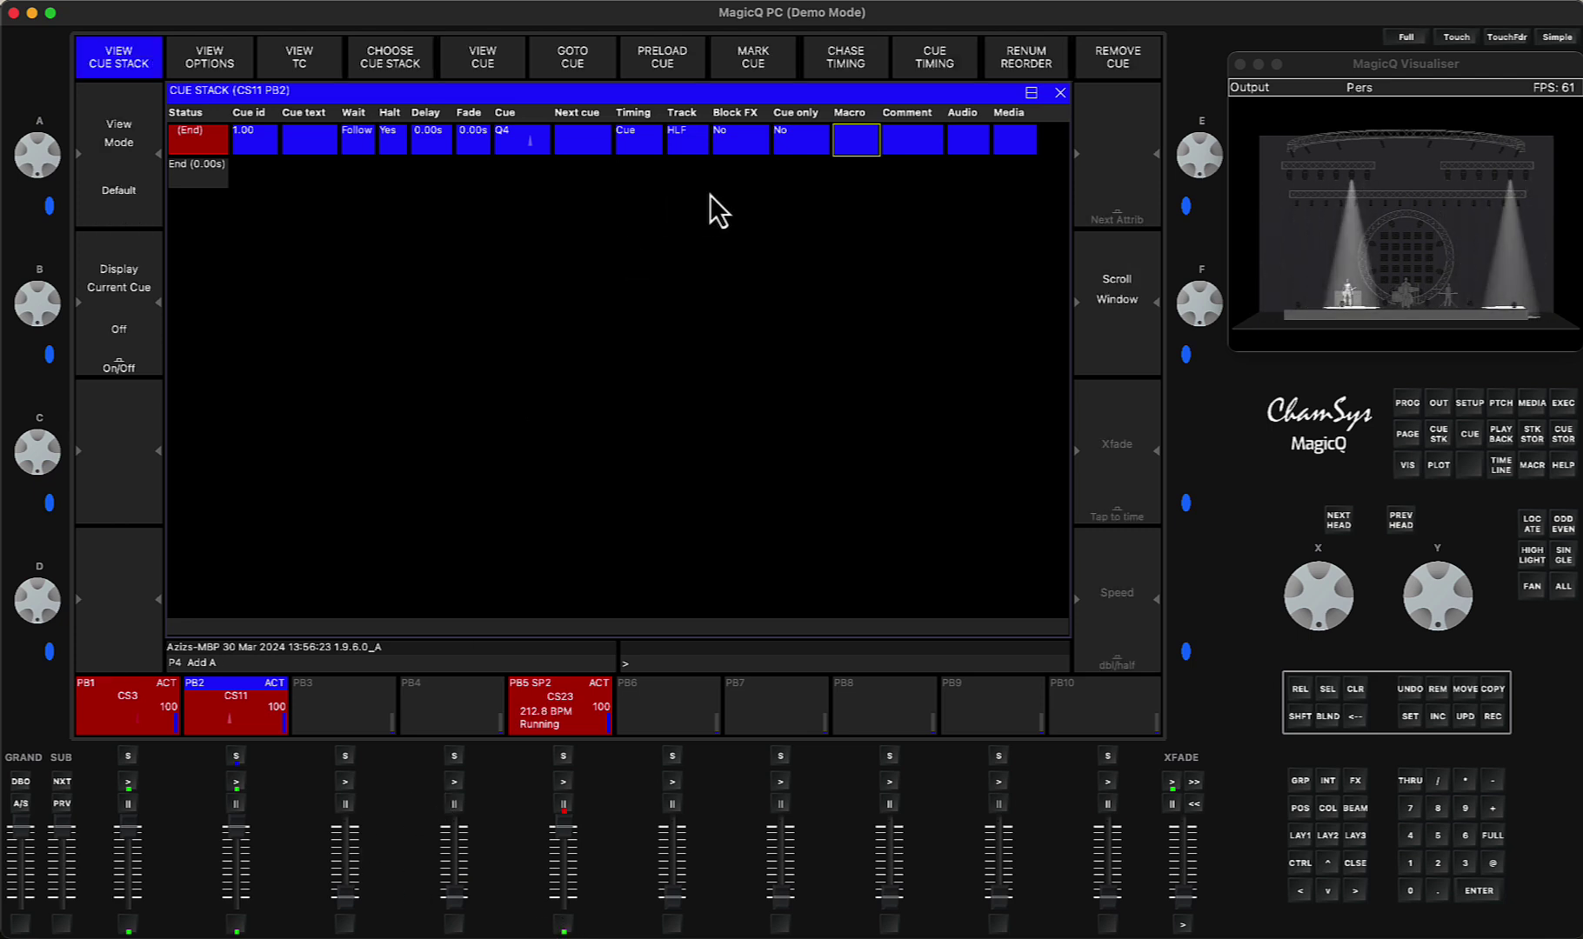
# Step: Enter e0/3/1 as cue Q4's macro on the on-screen keyboard and confirm with RET
pyautogui.click(855, 143)
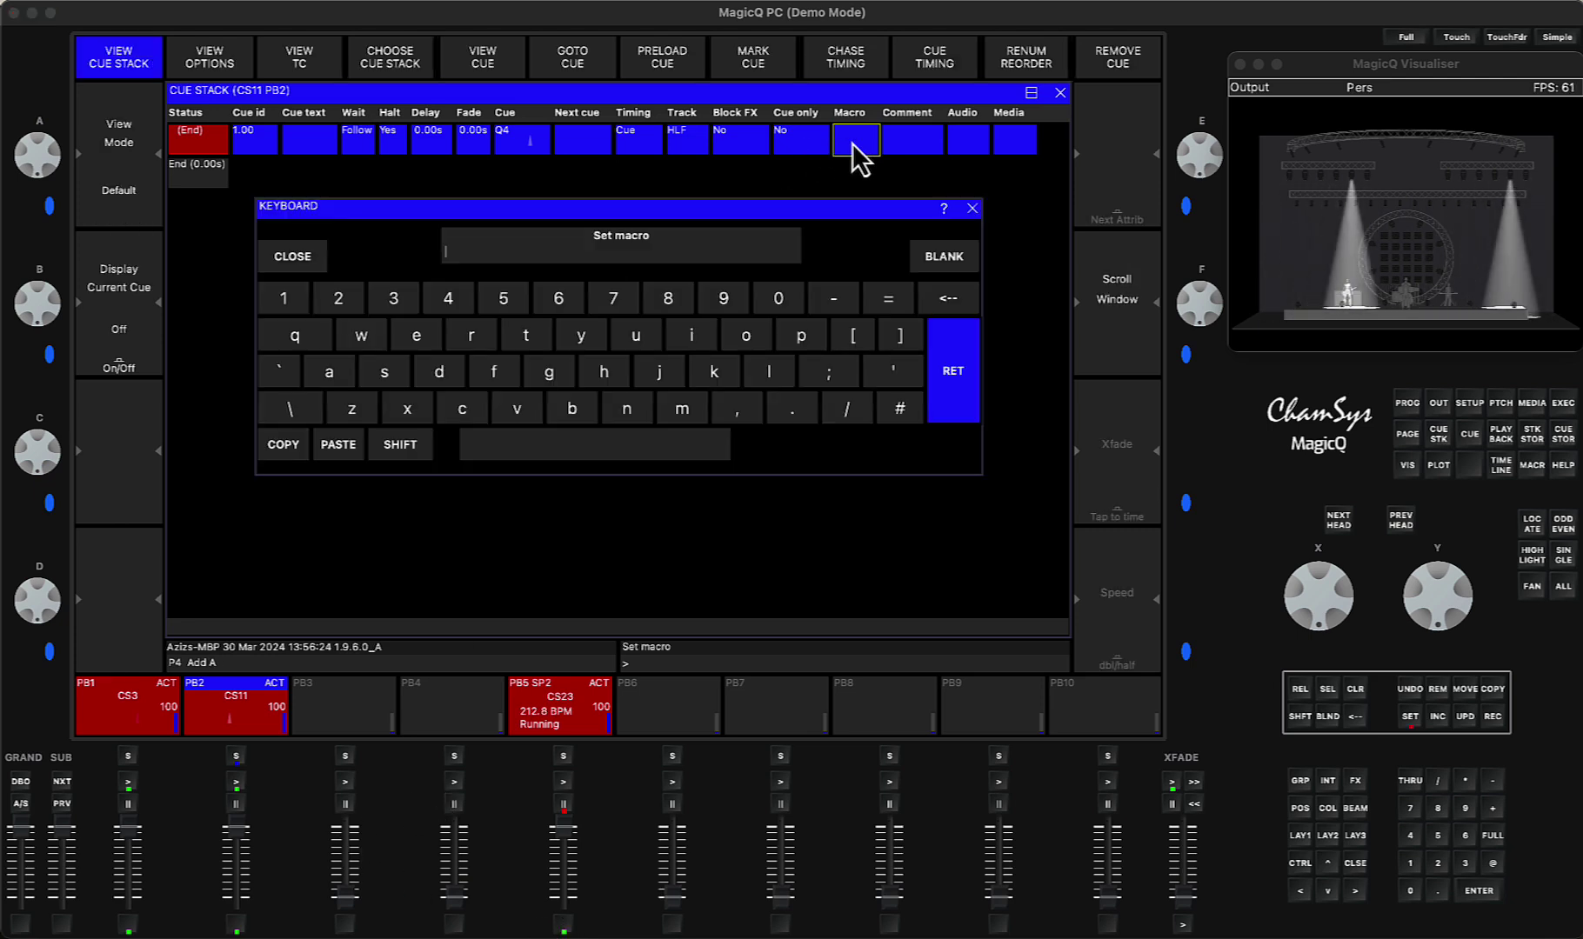
pyautogui.click(419, 336)
pyautogui.click(778, 298)
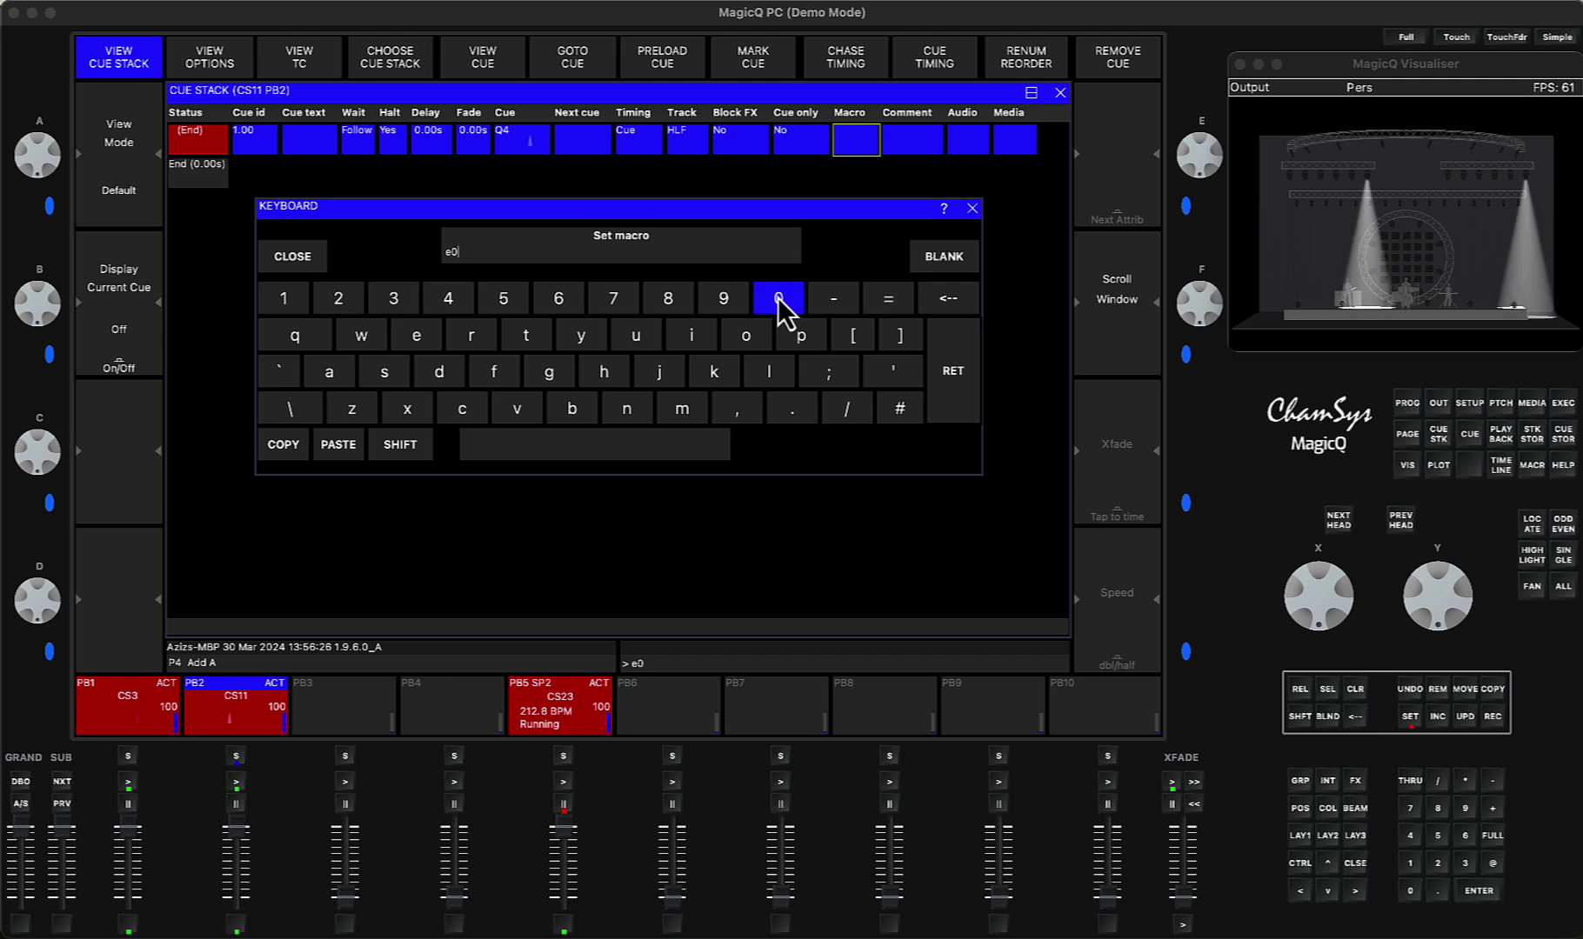
pyautogui.click(841, 419)
pyautogui.click(397, 294)
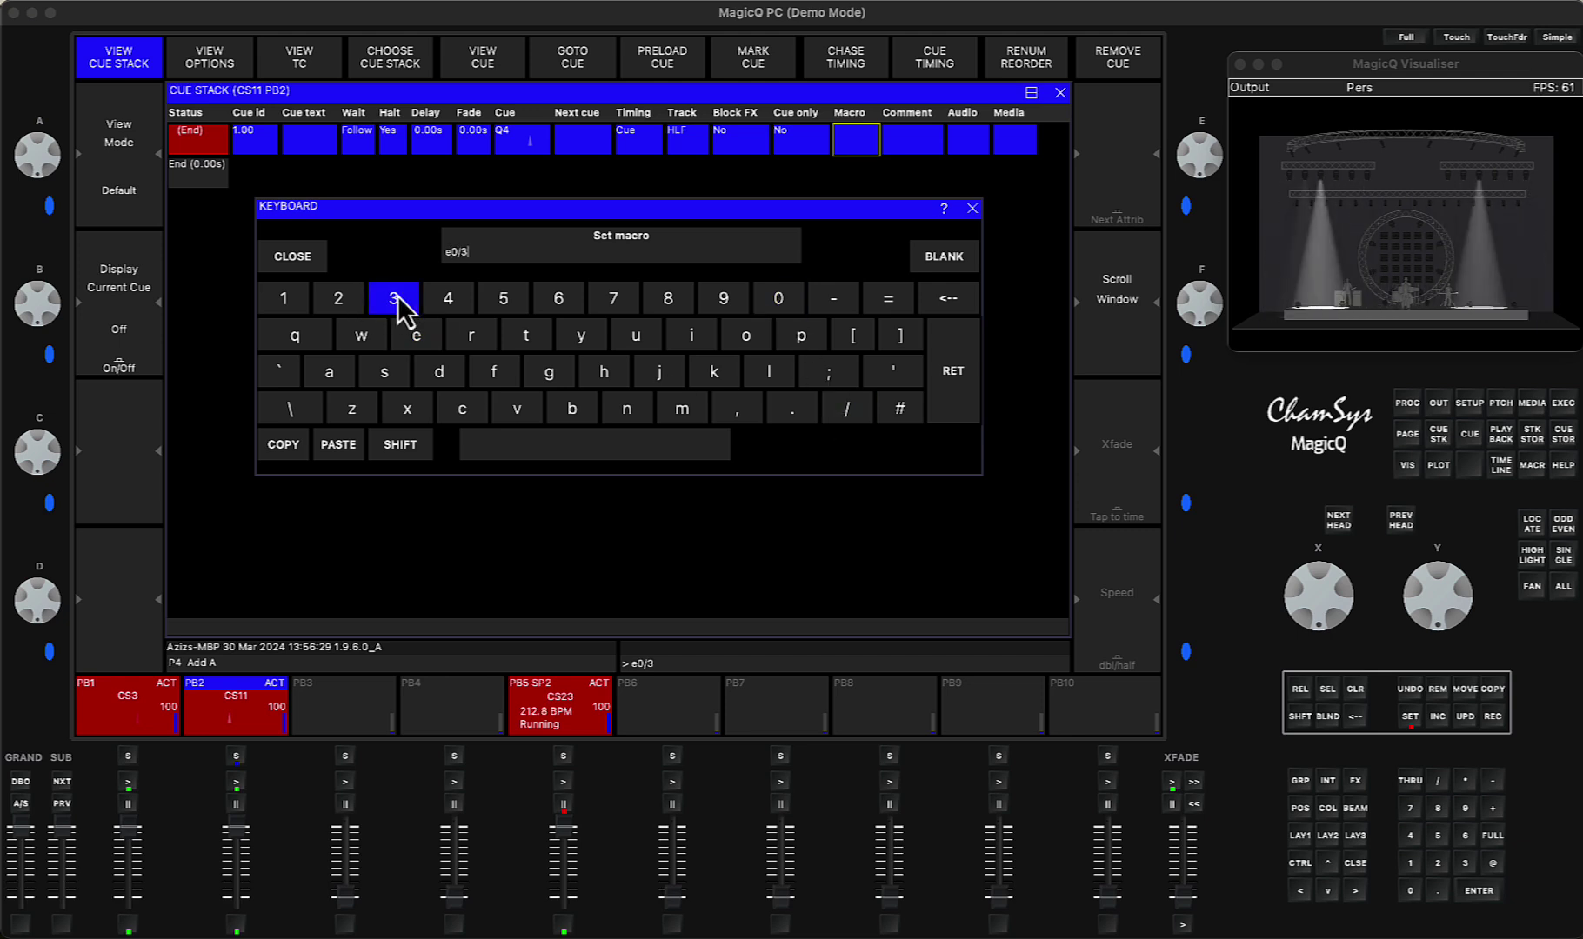
pyautogui.click(859, 414)
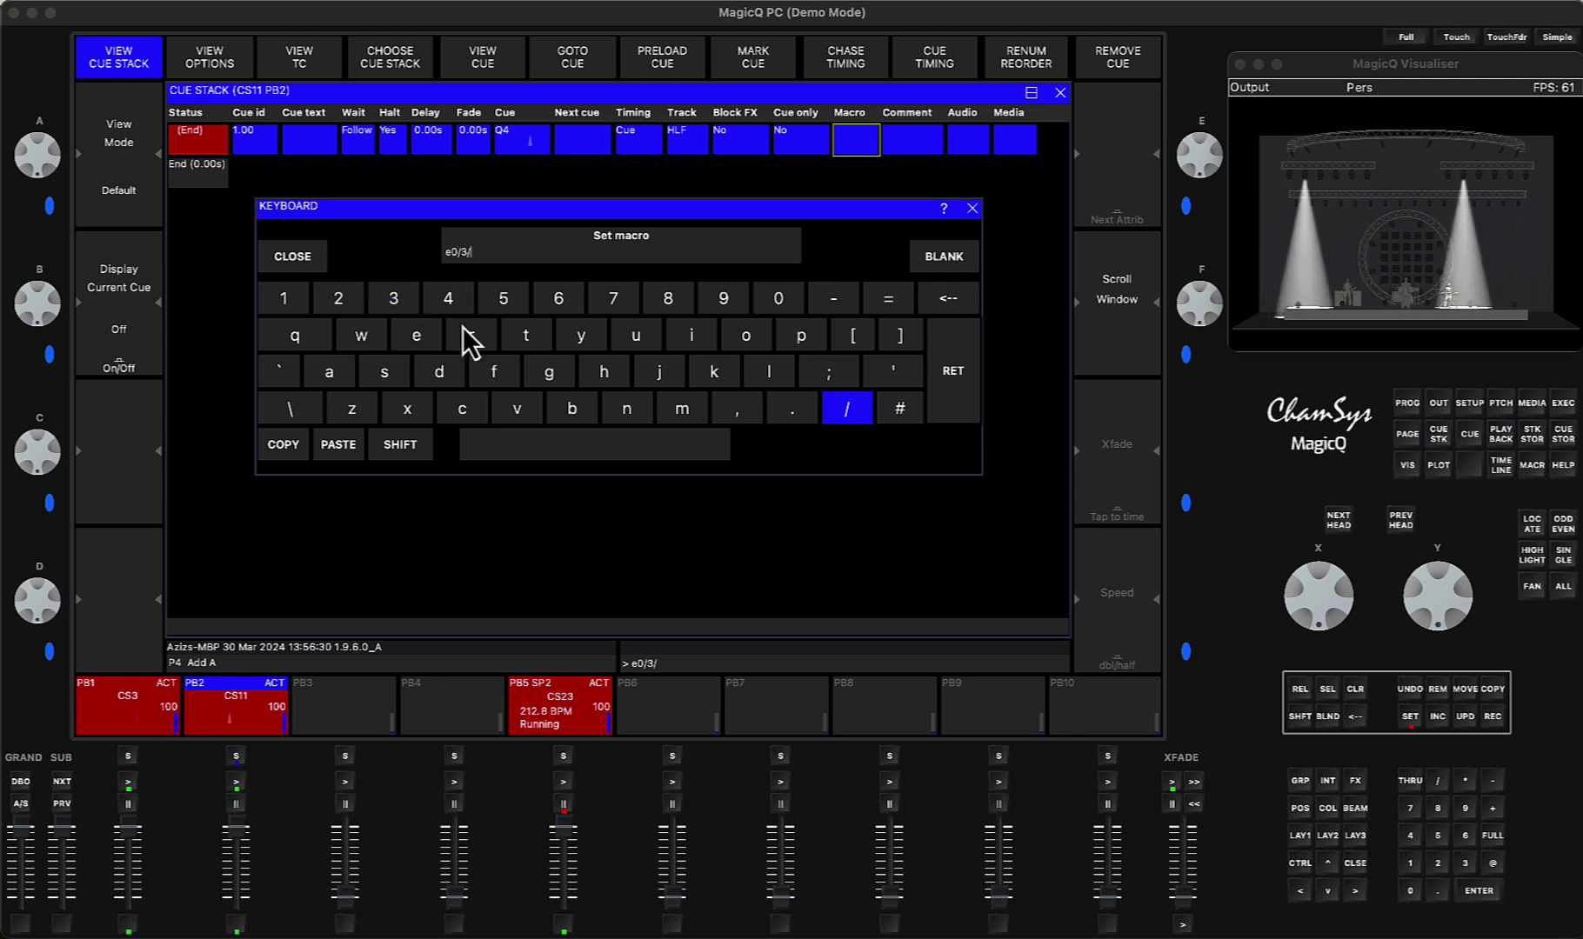
pyautogui.click(303, 298)
pyautogui.click(962, 373)
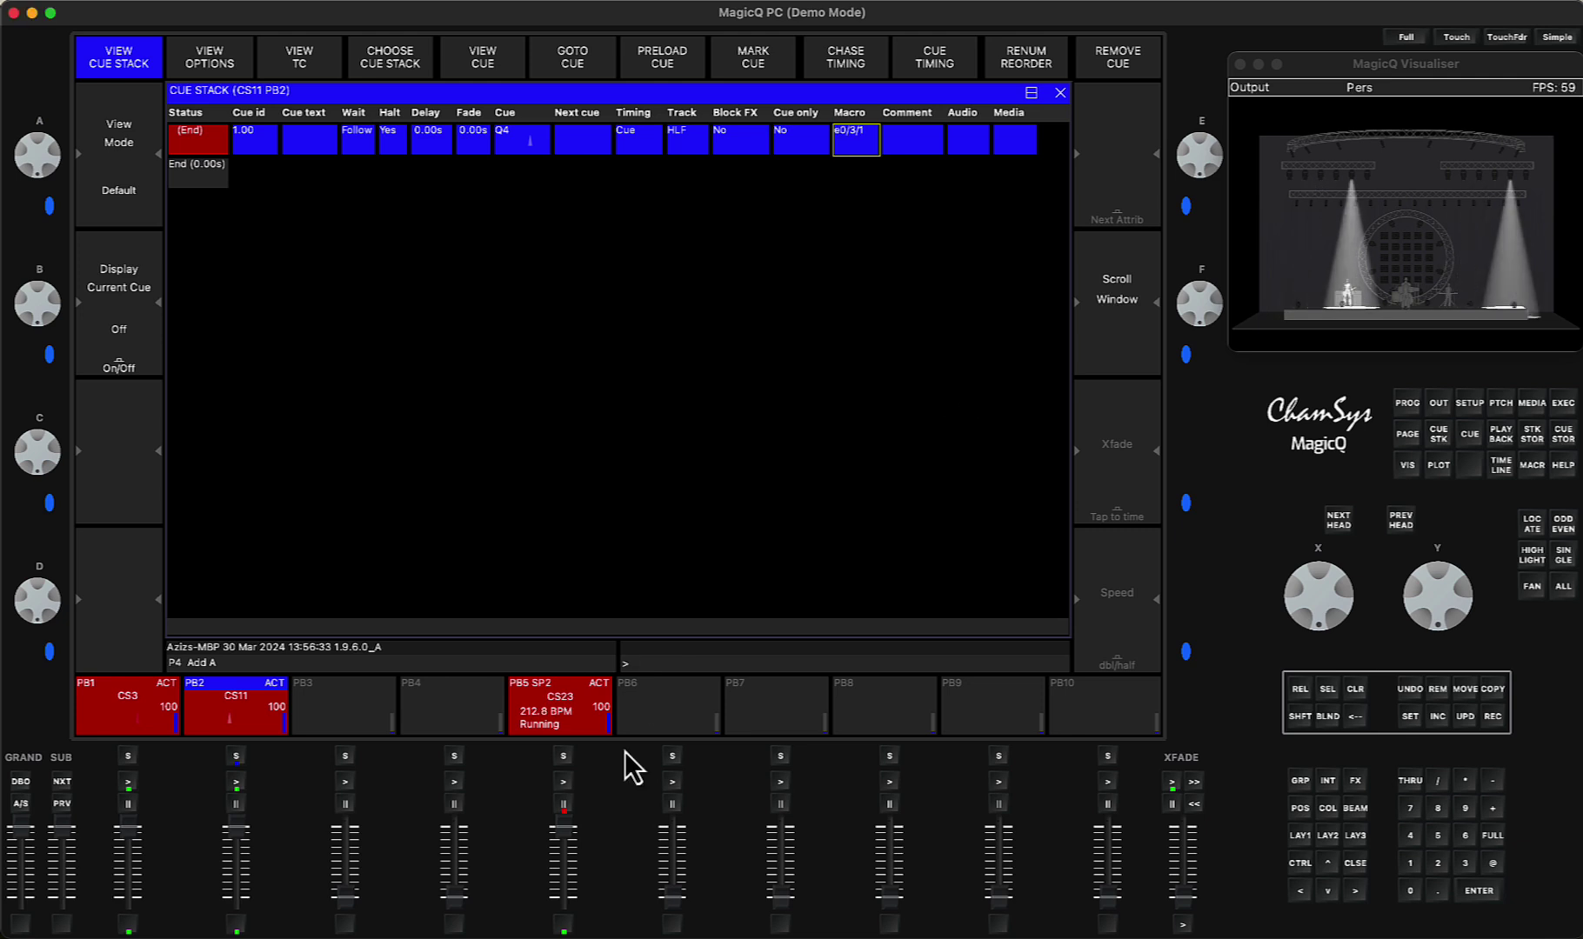
# Step: Restart PB2 so macro e0/3/1 fires, then bring up Execute page 3 with Resync SP2
pyautogui.moveTo(251, 825)
pyautogui.mouseDown()
pyautogui.moveTo(238, 895)
pyautogui.moveTo(235, 826)
pyautogui.mouseUp()
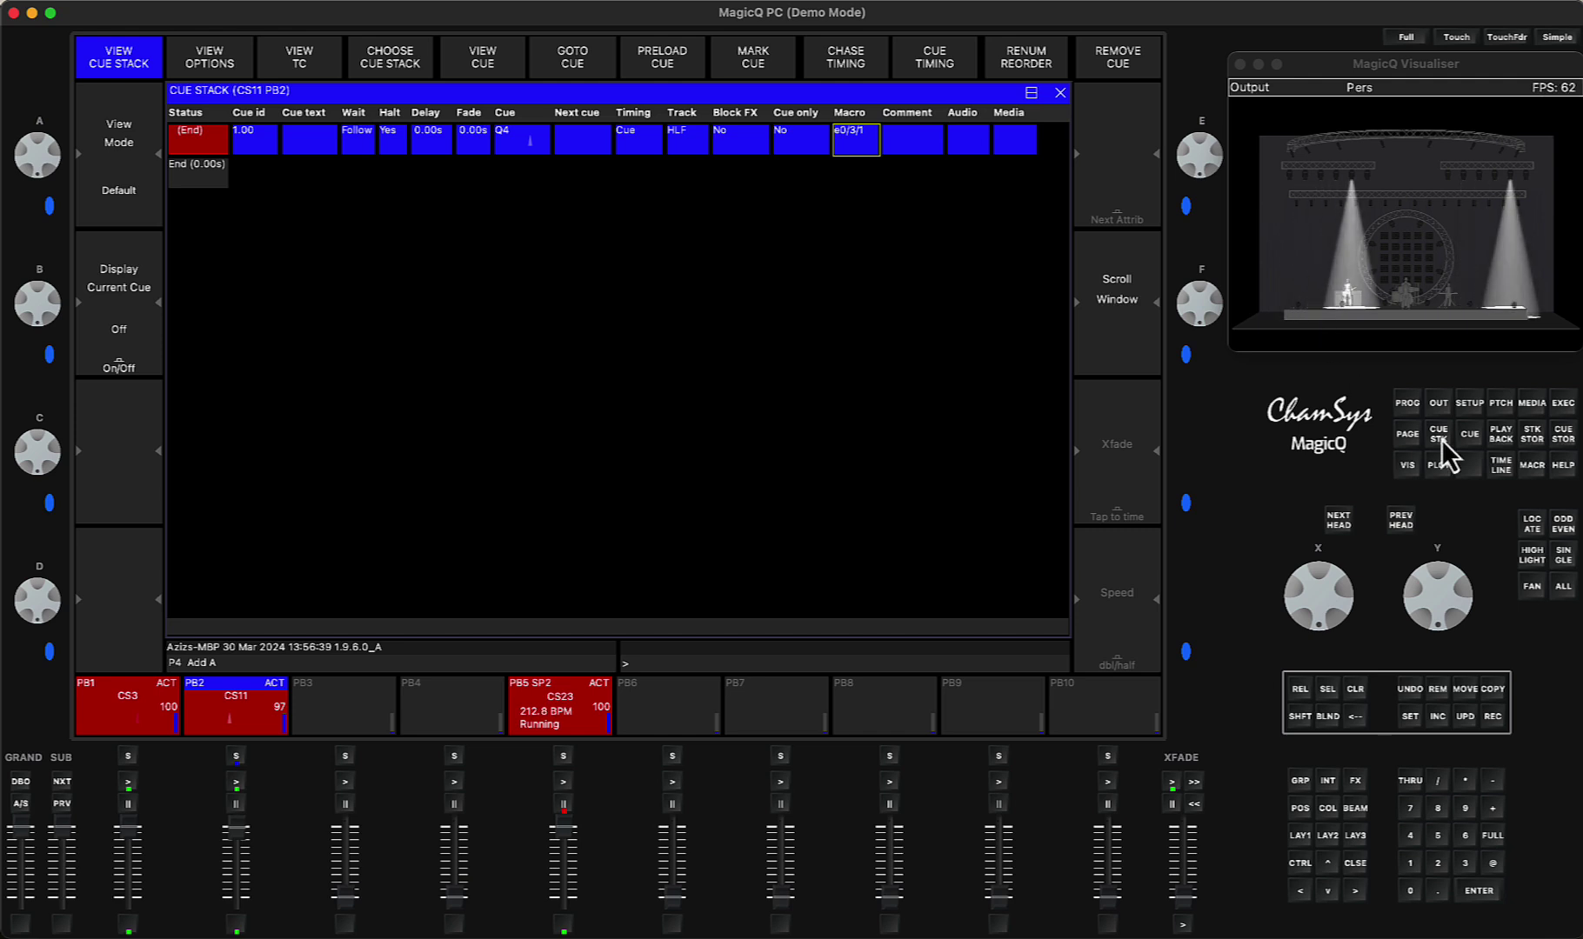
pyautogui.click(1562, 405)
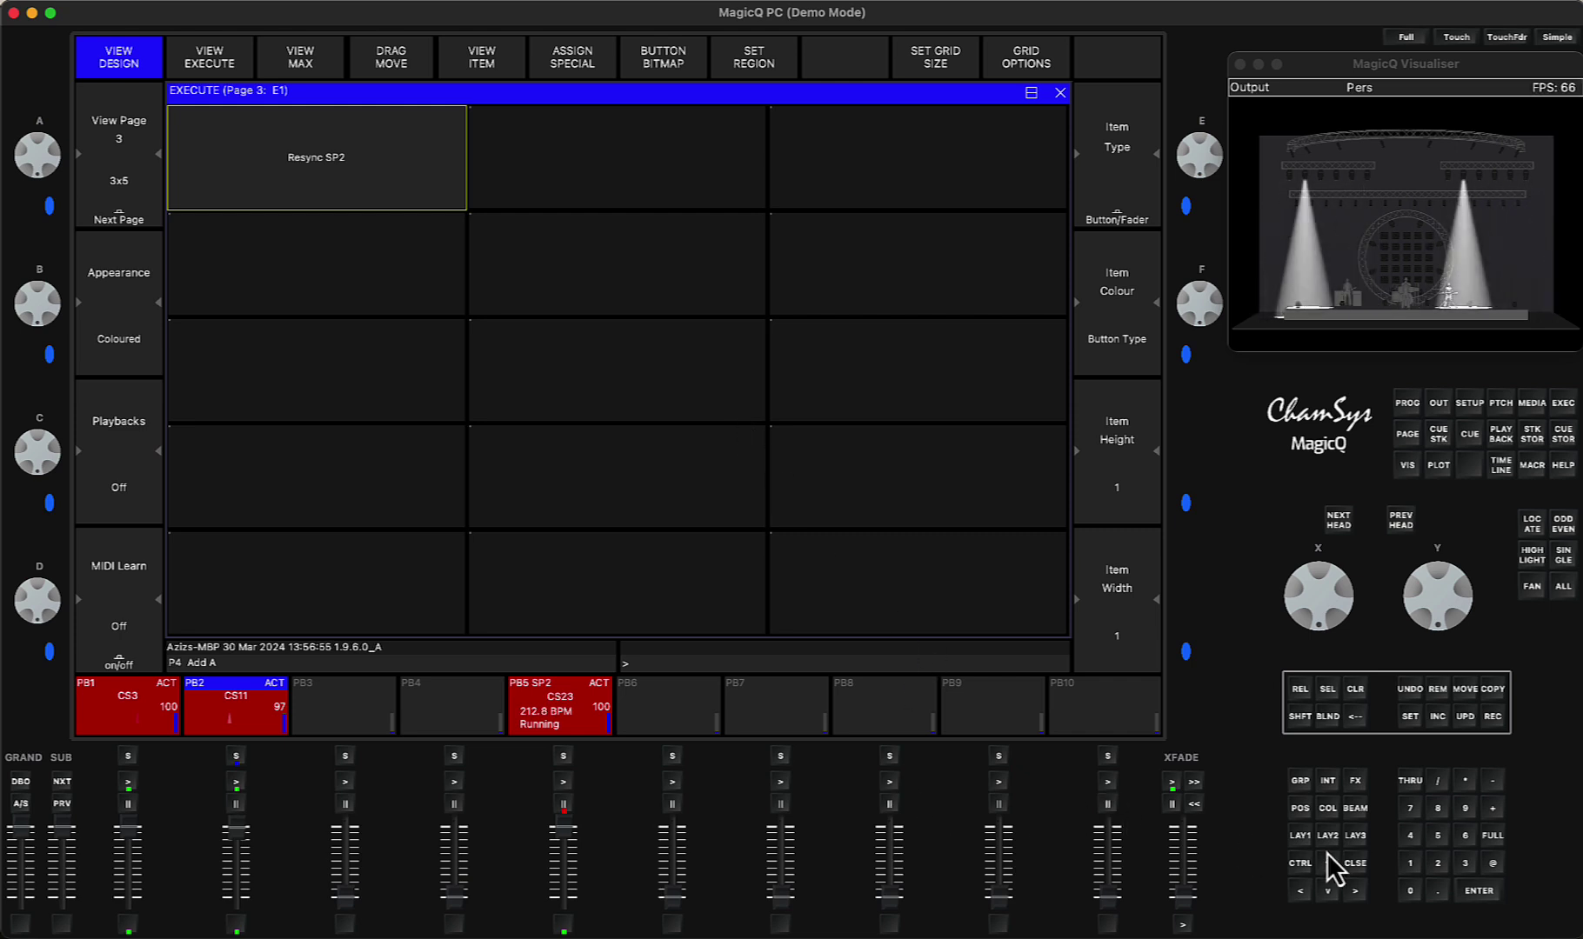
# Step: Delete the stray trailing A so the command line reads just 'Add'
pyautogui.press('BackSpace')
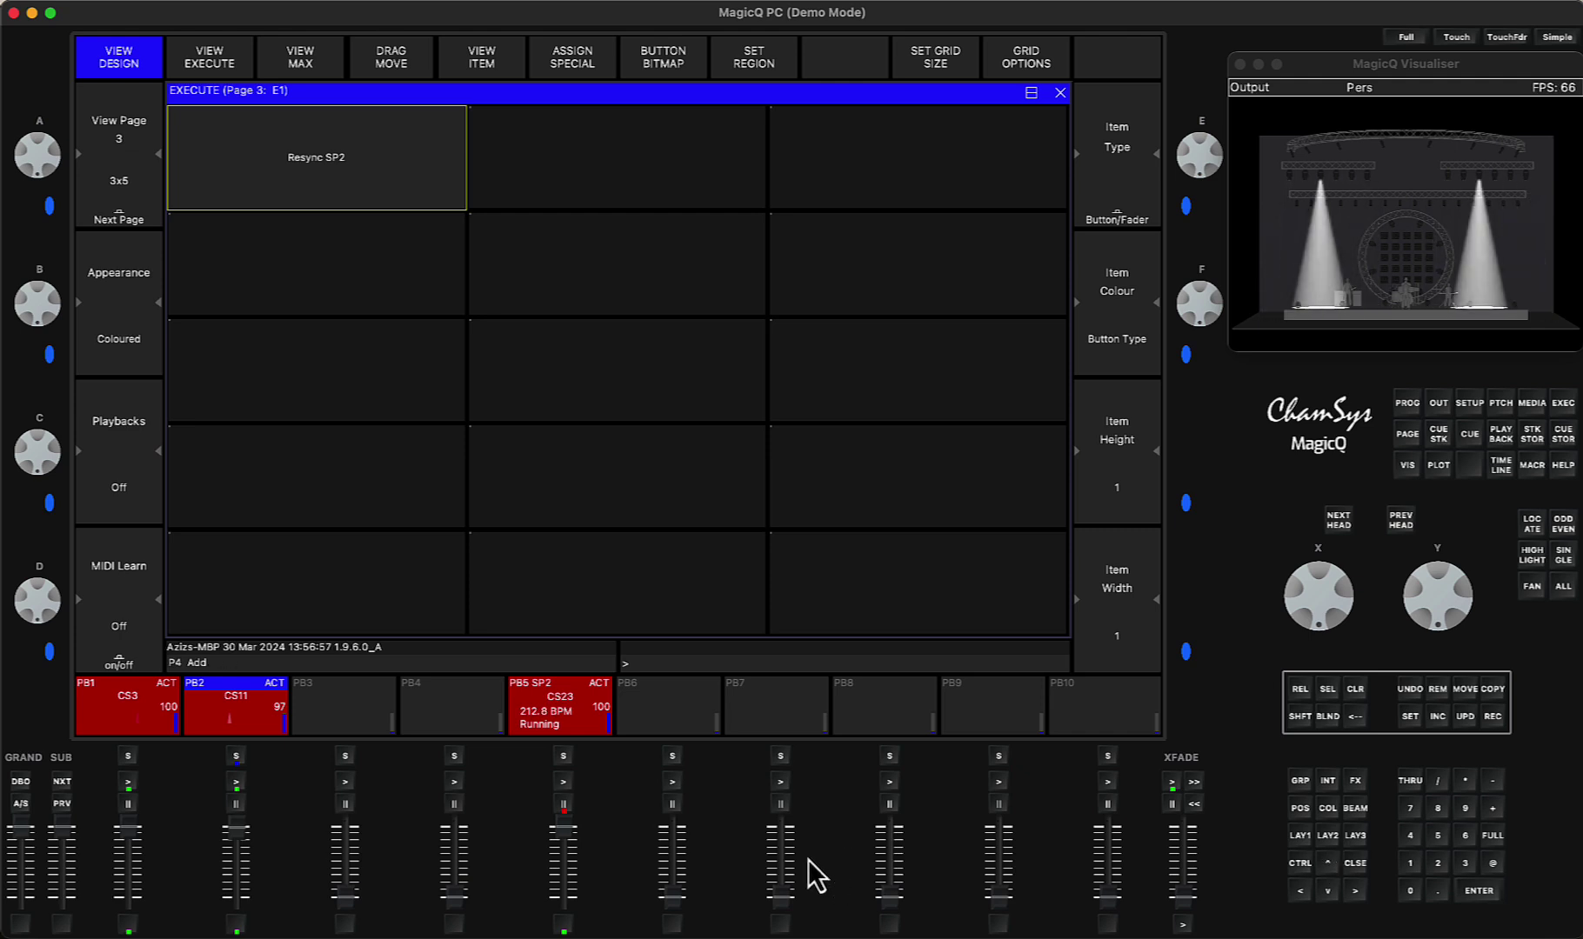